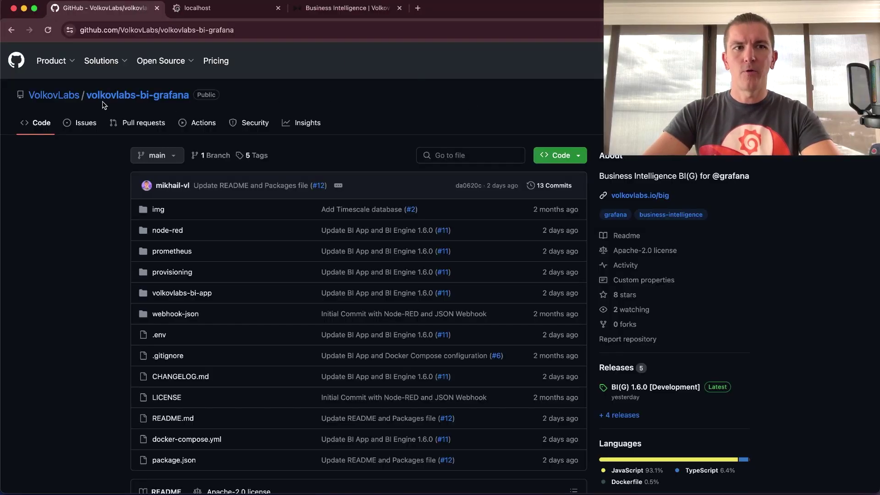
# - Copy the volkovlabs-bi-grafana repository's HTTPS clone URL from GitHub and switch to Terminal
pyautogui.click(579, 157)
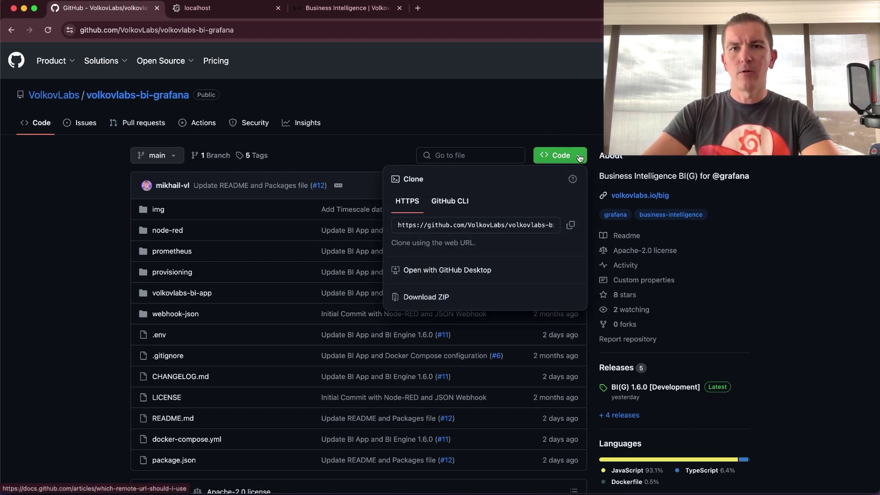
pyautogui.click(570, 227)
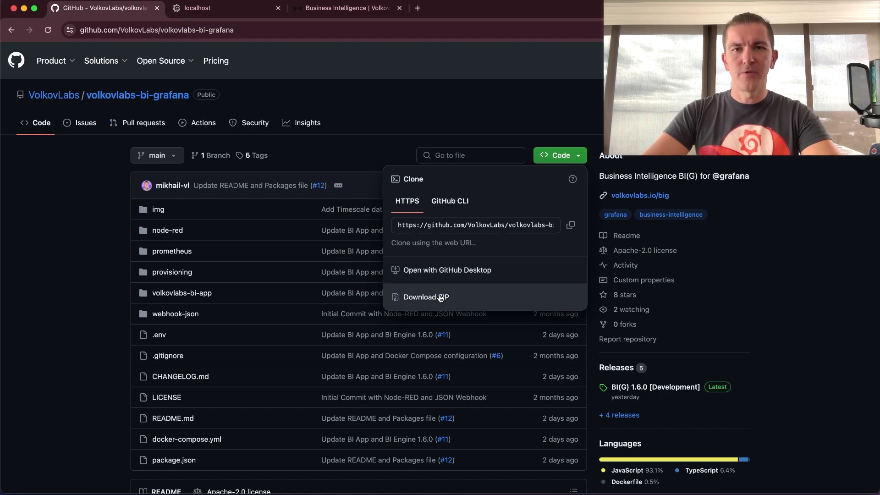
pyautogui.press('super+Tab')
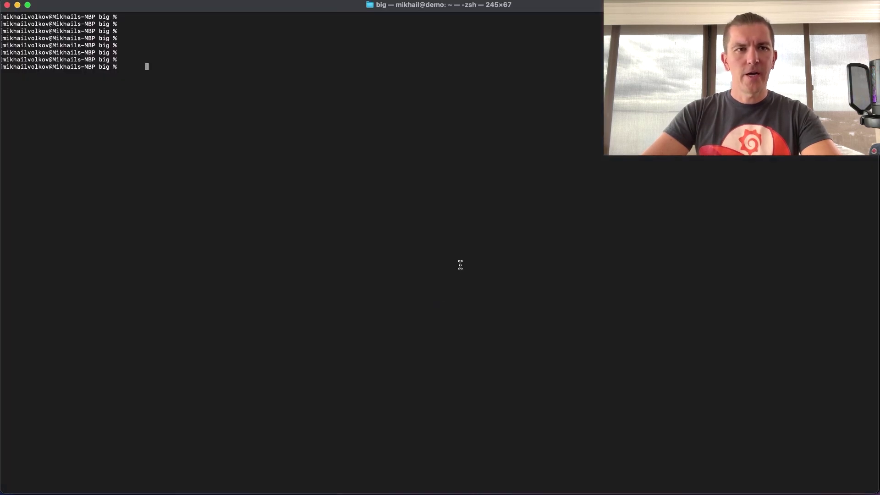
# - Clone the volkovlabs-bi-grafana repository with git clone and list the current folder
pyautogui.write('git c')
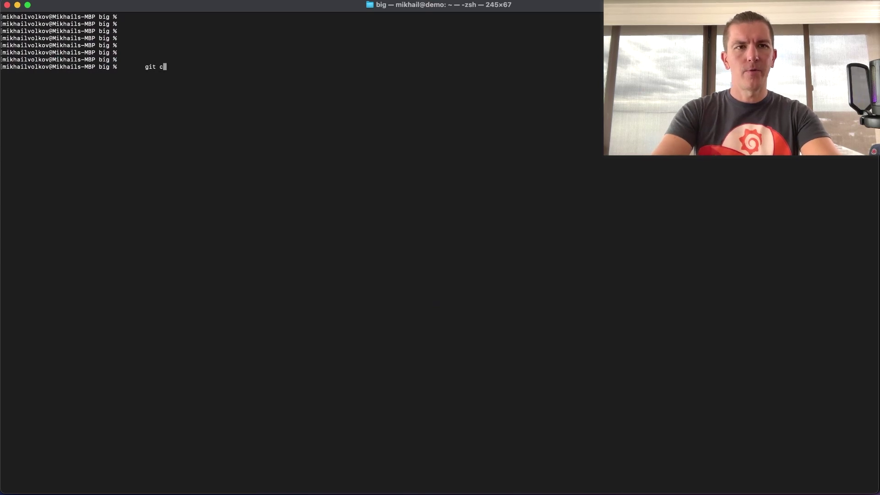
pyautogui.write('lone')
pyautogui.press('super+v')
pyautogui.press('Return')
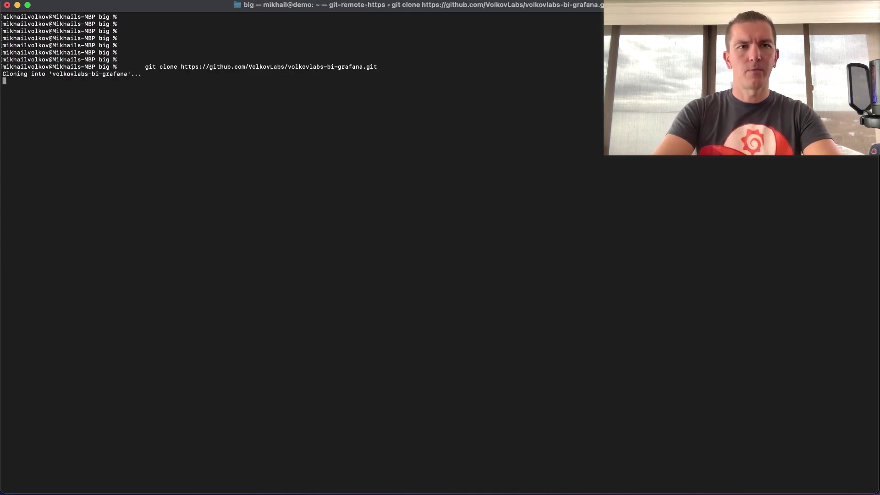
pyautogui.write('ls')
pyautogui.press('Return')
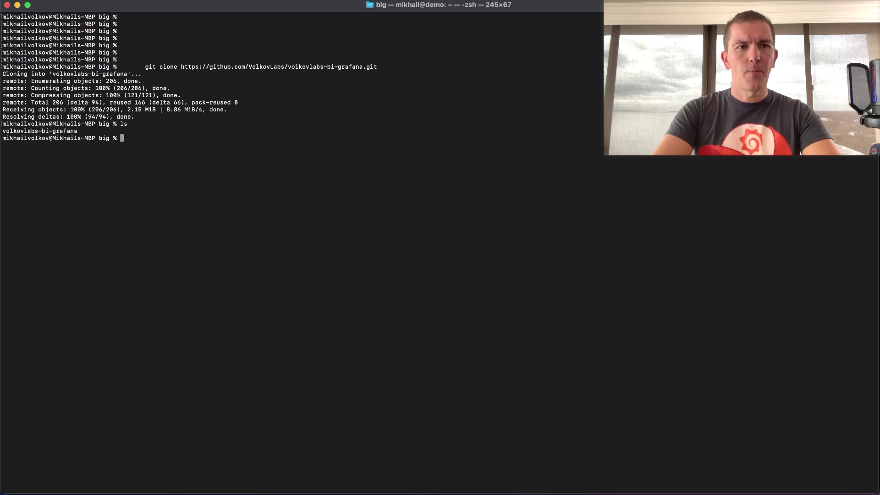
# - Enter volkovlabs-bi-grafana, list its files with ls -lrt, and print docker-compose.yml
pyautogui.write('cd volkovlabs-bi-grafana')
pyautogui.press('Return')
pyautogui.write('ls -lrt')
pyautogui.press('Return')
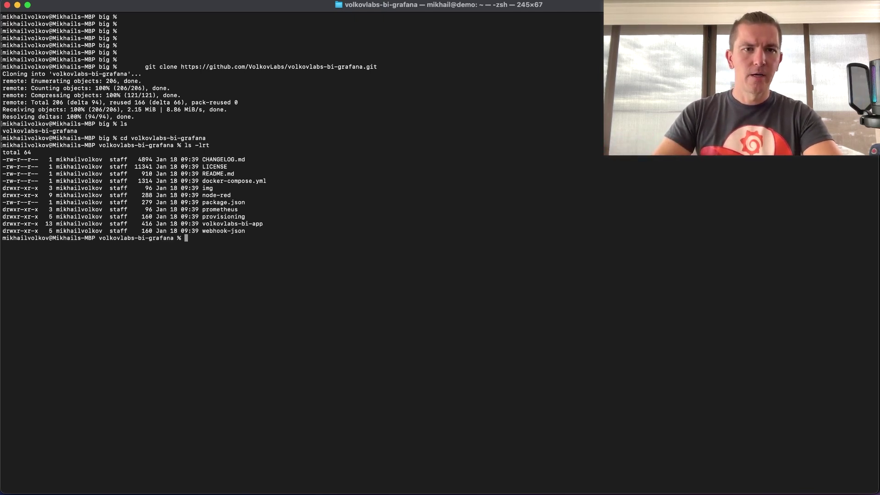
pyautogui.write('cat docker-compose.yml')
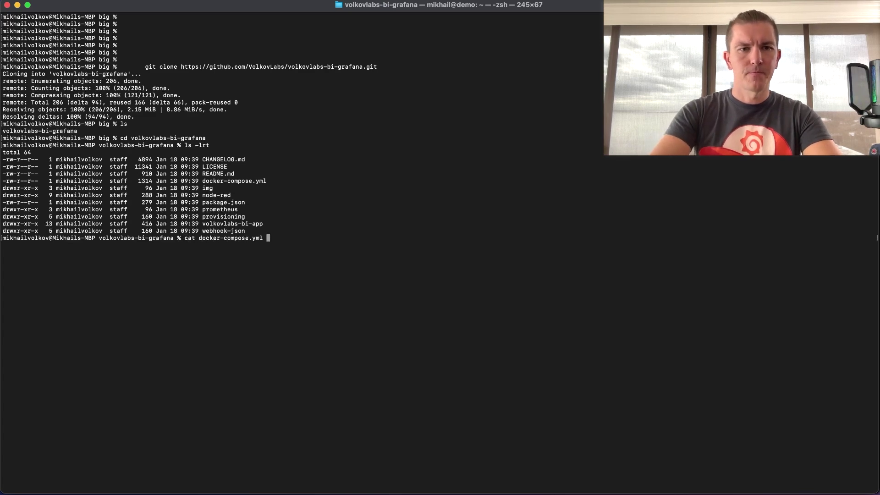
pyautogui.press('Return')
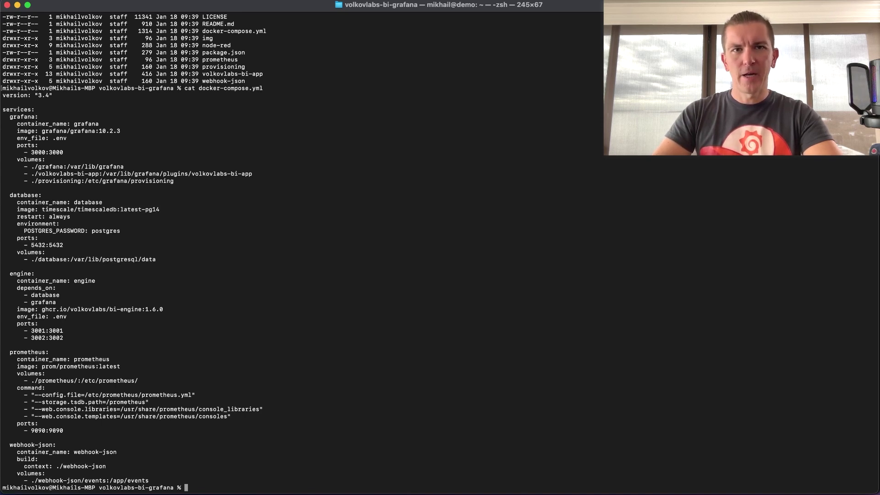
# - Run docker compose pull and docker compose up until the engine listens on port 3001, then return to Chrome
pyautogui.write('docker compose pu')
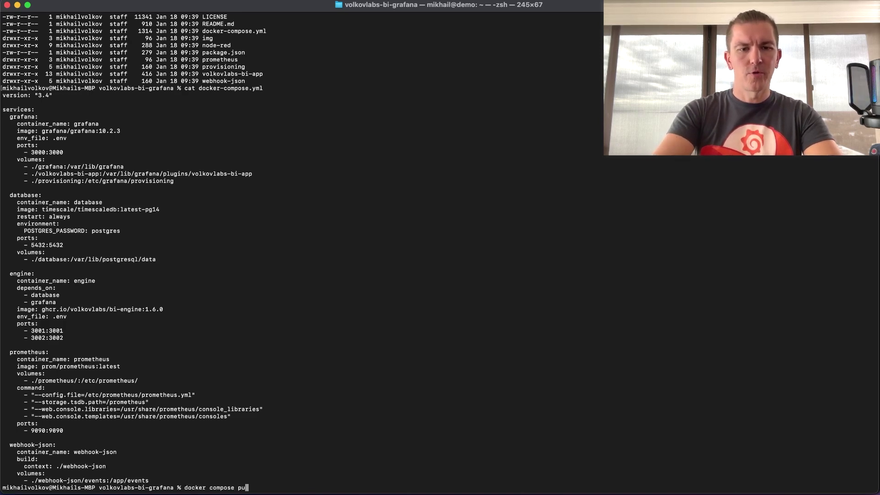
pyautogui.write('ll')
pyautogui.press('Return')
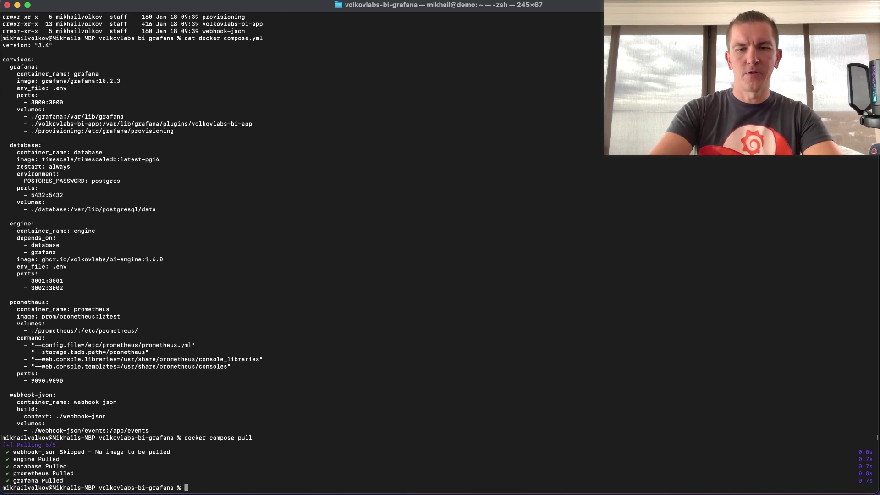
pyautogui.write('docker compose up')
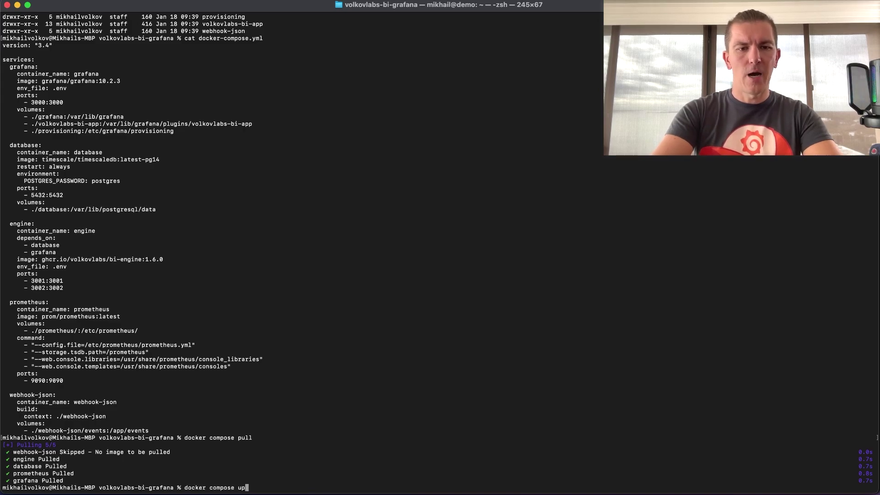
pyautogui.press('Return')
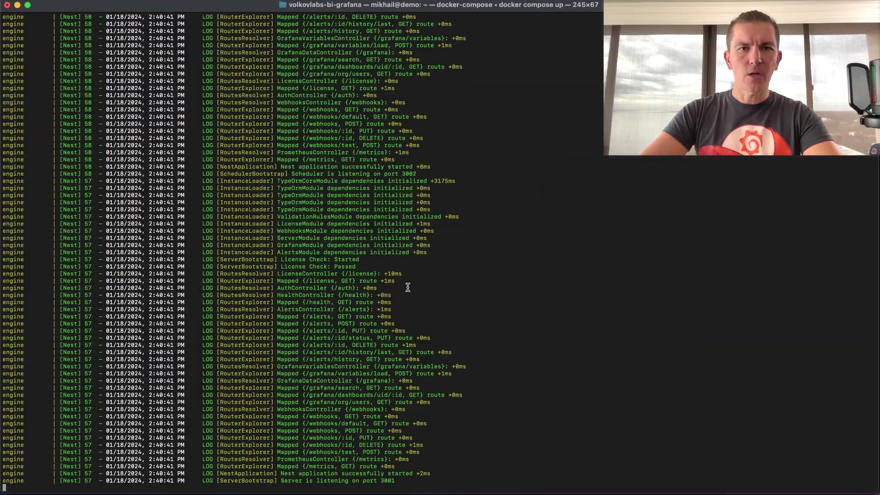
pyautogui.moveTo(282, 480); pyautogui.dragTo(397, 478)
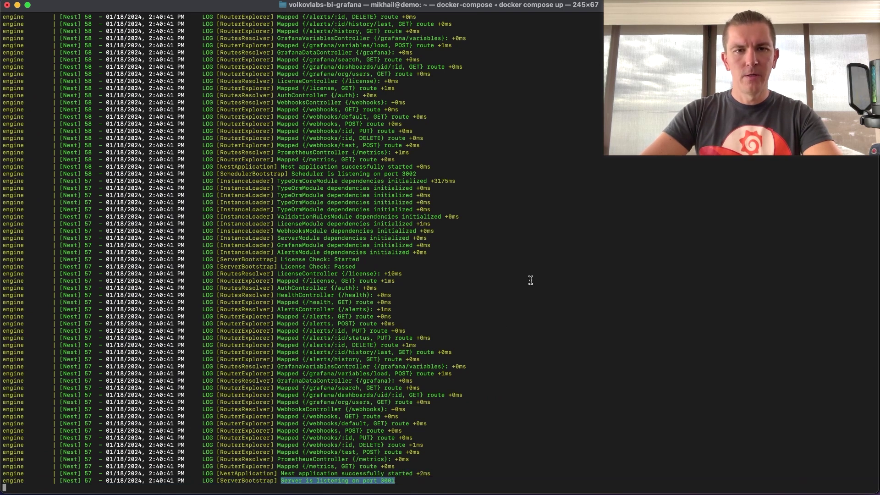
pyautogui.press('super+Tab')
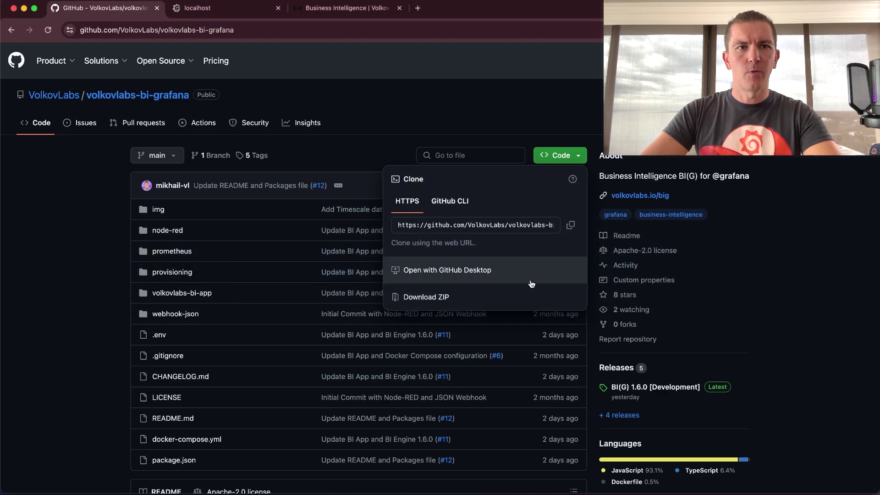
# - Reload the local Grafana page in the localhost tab
pyautogui.click(253, 10)
pyautogui.click(283, 32)
pyautogui.press('Return')
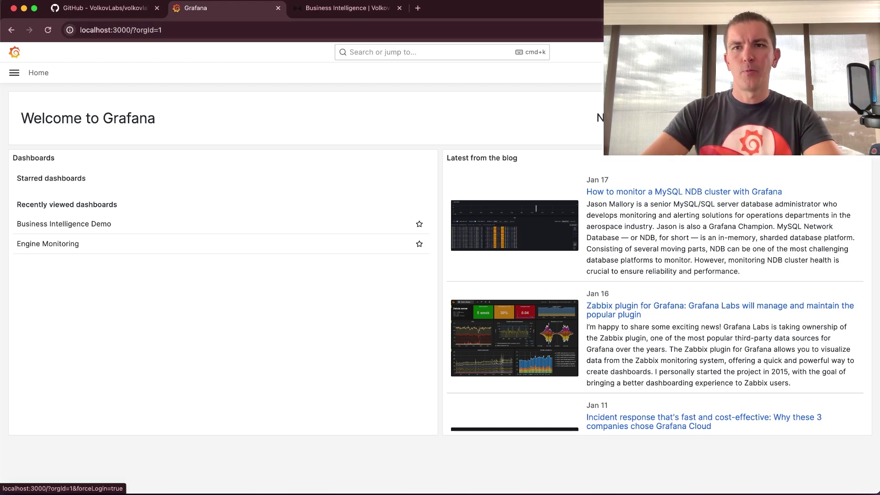
# - Sign in with the administrator account and skip the password change
pyautogui.click(858, 52)
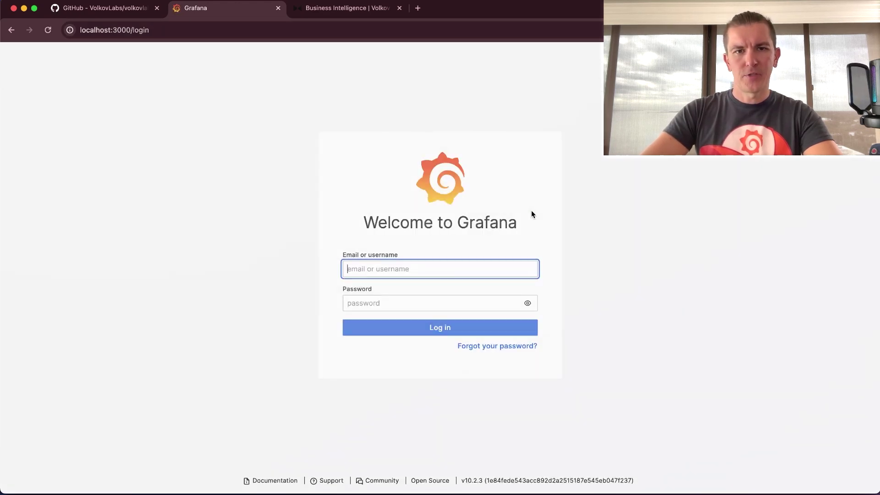
pyautogui.click(421, 268)
pyautogui.write('admin')
pyautogui.press('Tab')
pyautogui.write('admi')
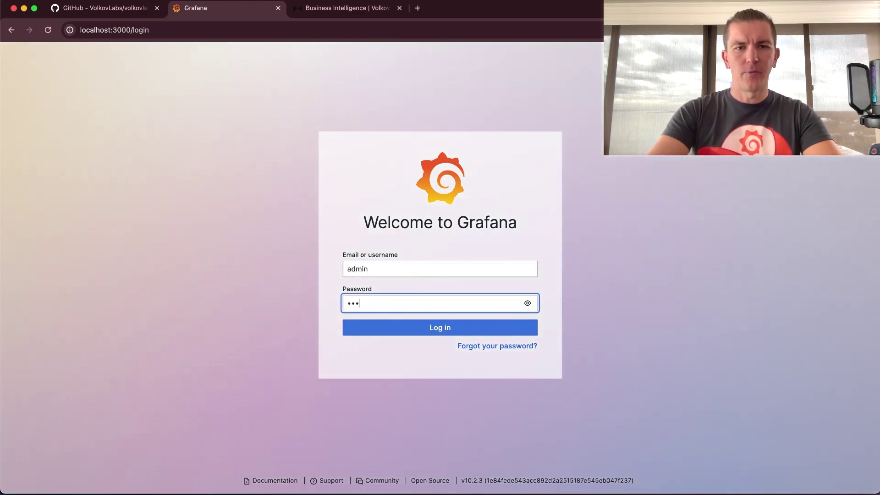
pyautogui.press('Return')
pyautogui.press('Return')
pyautogui.click(358, 375)
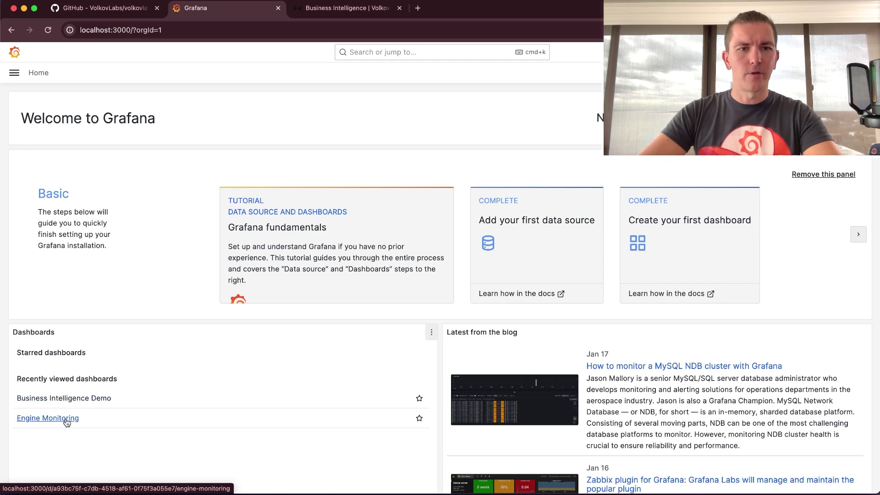
# - Open the Business Intelligence Demo's Metrics panel editor and scroll to its 80 and 70 thresholds
pyautogui.click(81, 401)
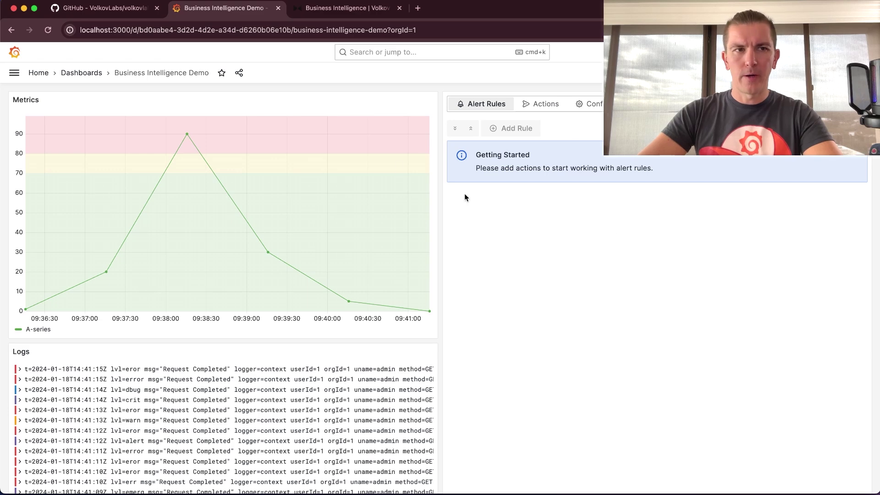
pyautogui.click(430, 100)
pyautogui.click(414, 139)
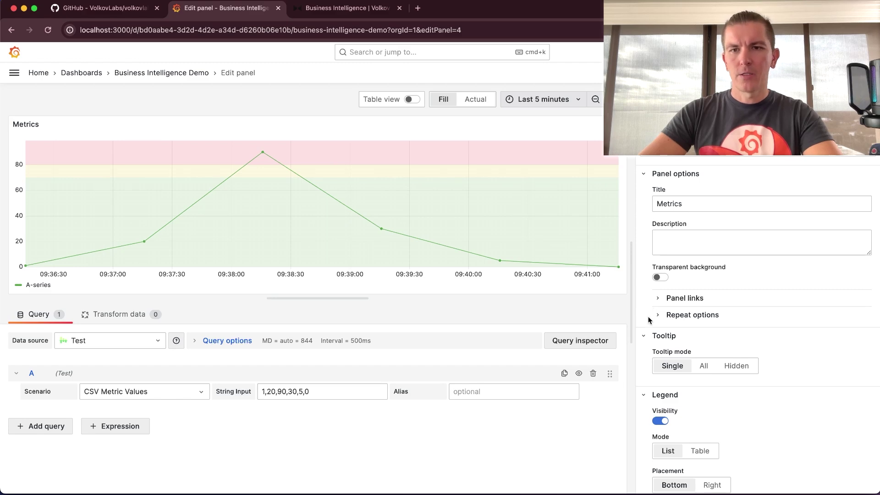
pyautogui.scroll(-20, 649, 319)
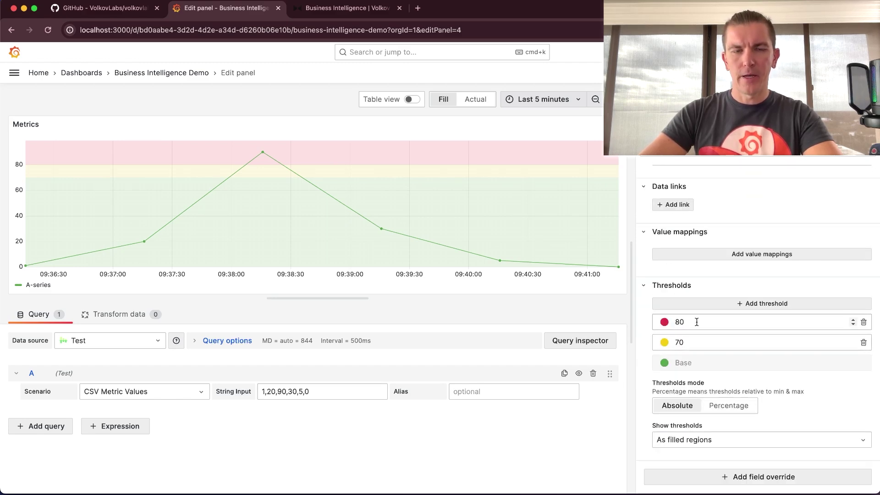
pyautogui.moveTo(262, 151)
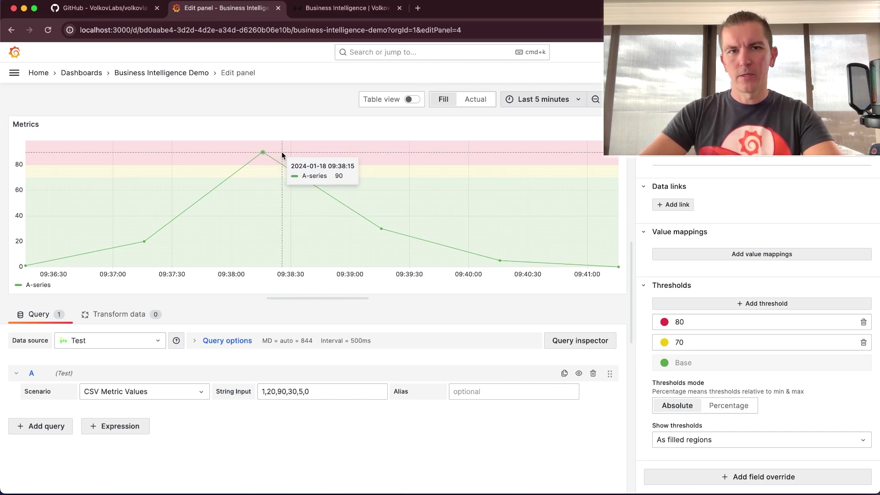
# - Inspect the Logs and Alert Rules panel editors, returning to the Business Intelligence Demo dashboard each time
pyautogui.click(201, 74)
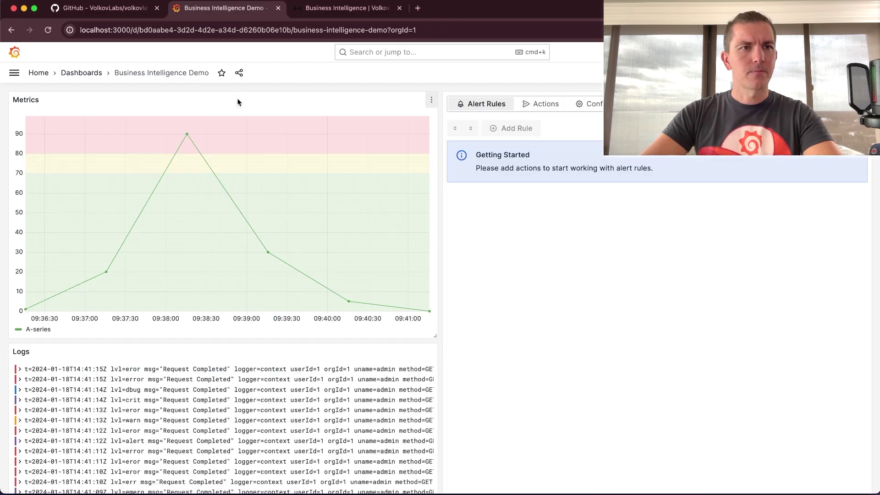
pyautogui.click(432, 351)
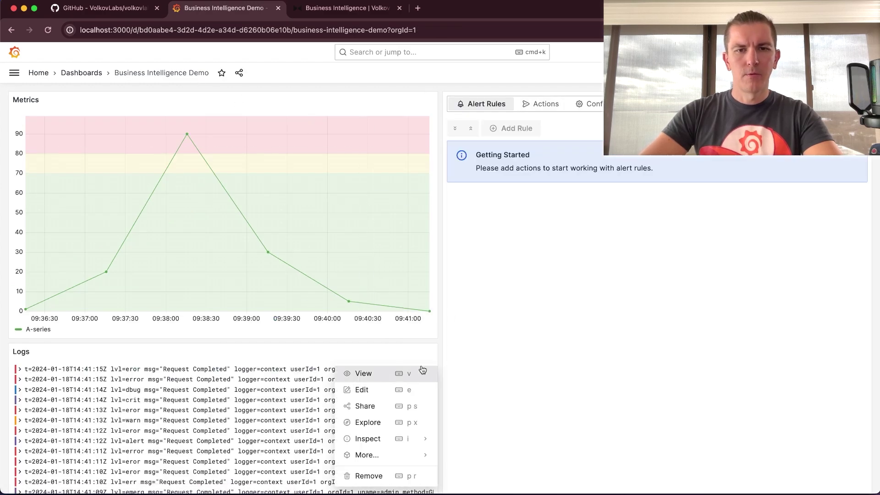
pyautogui.click(418, 388)
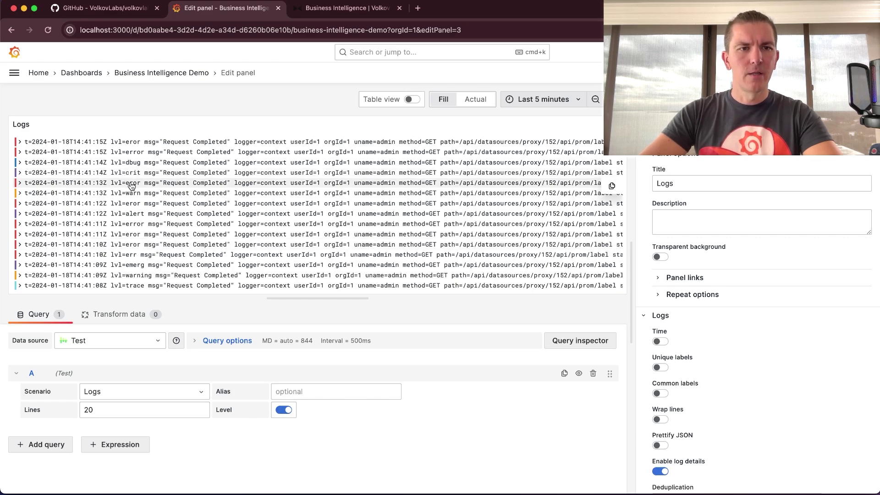
pyautogui.click(168, 73)
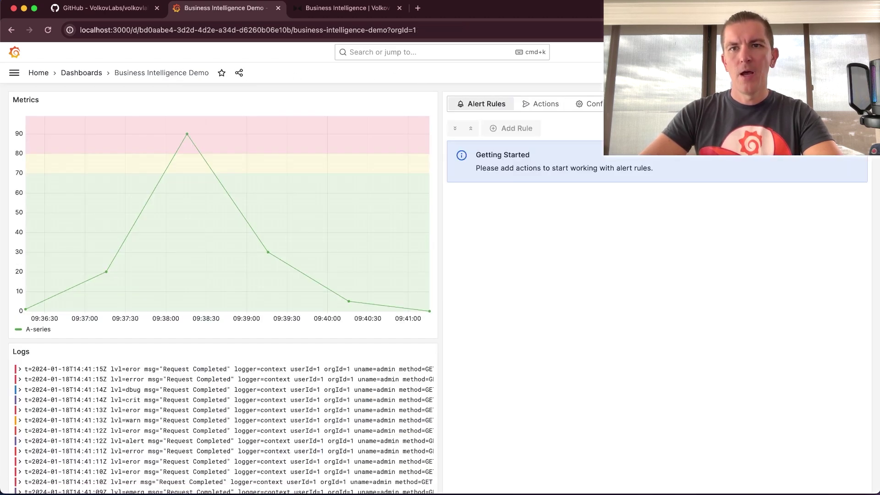
pyautogui.click(862, 97)
pyautogui.click(806, 131)
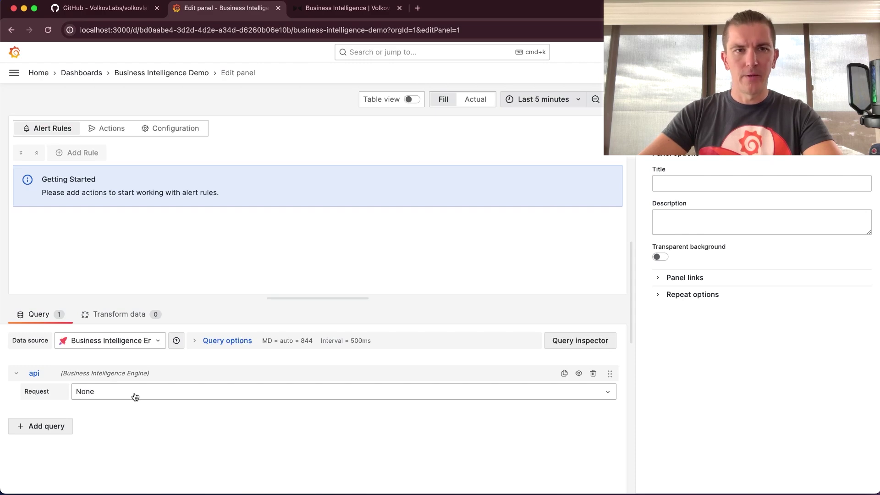
pyautogui.click(201, 74)
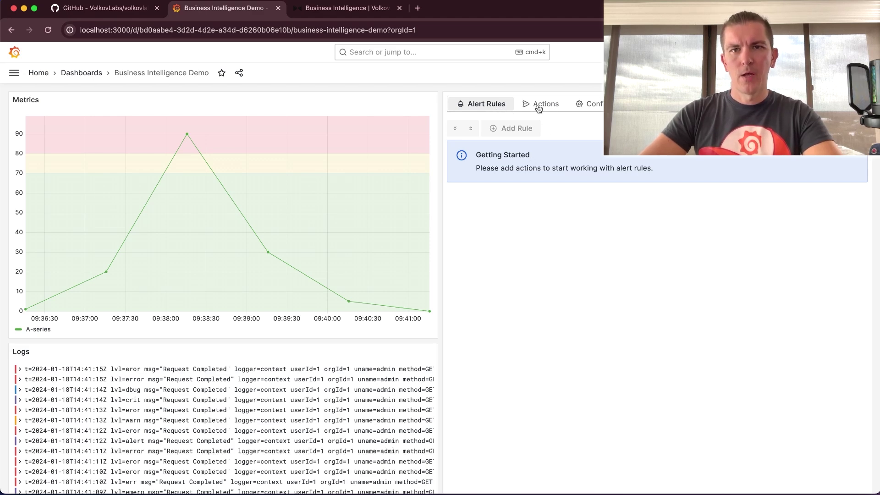
# - Create an action titled Logs, enabled by default, and save it
pyautogui.click(541, 108)
pyautogui.click(500, 129)
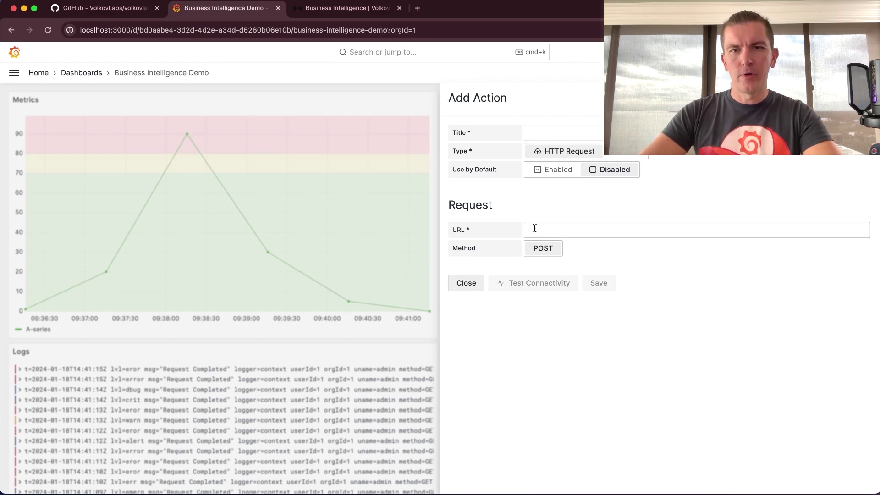
pyautogui.click(624, 155)
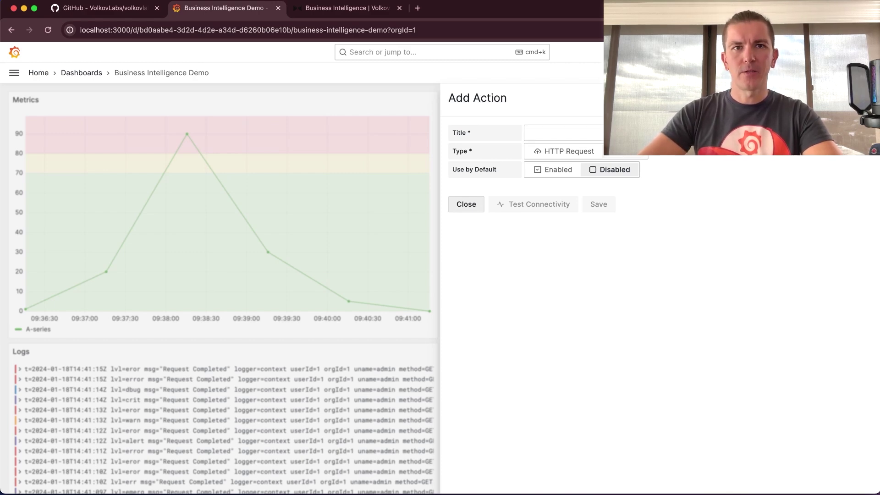
pyautogui.click(563, 132)
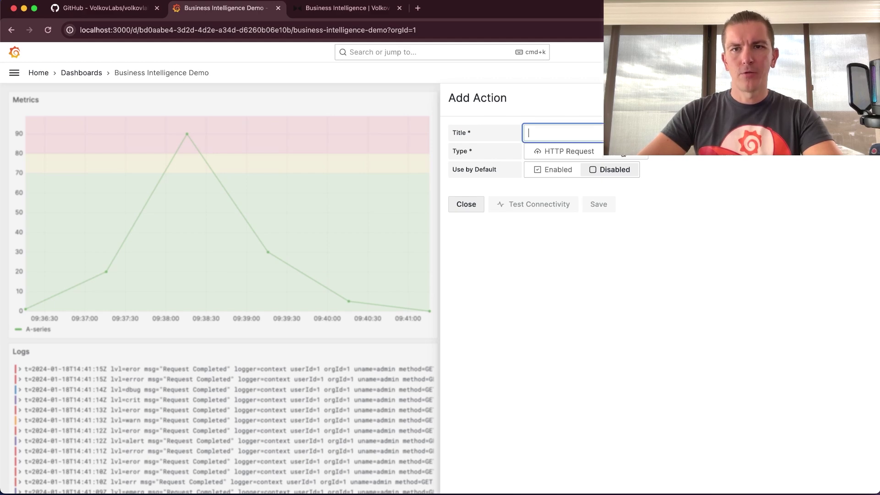
pyautogui.write('Logs')
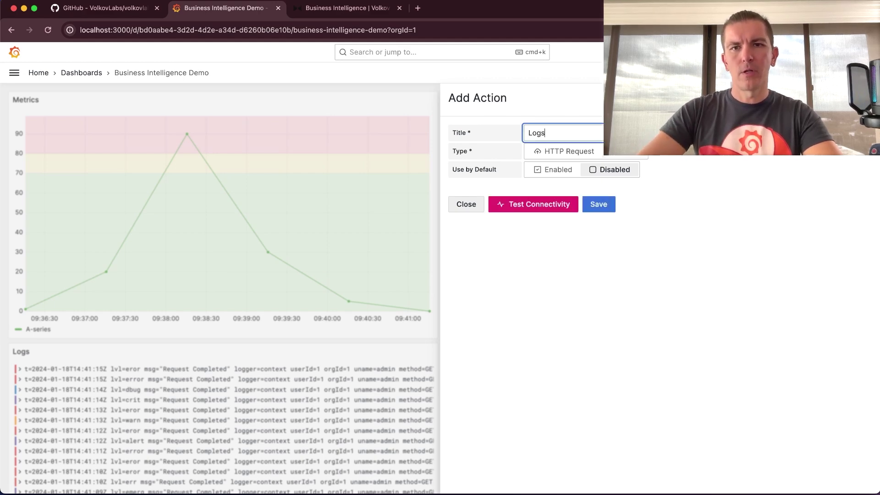
pyautogui.click(563, 169)
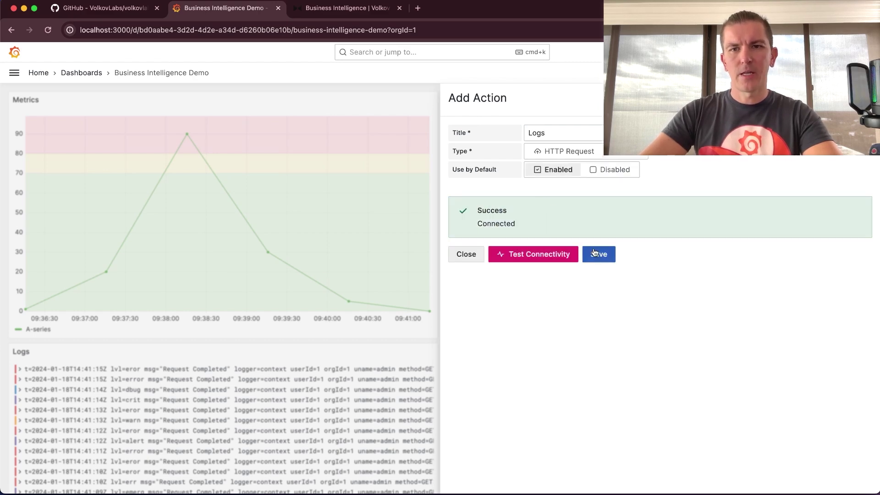
pyautogui.click(596, 252)
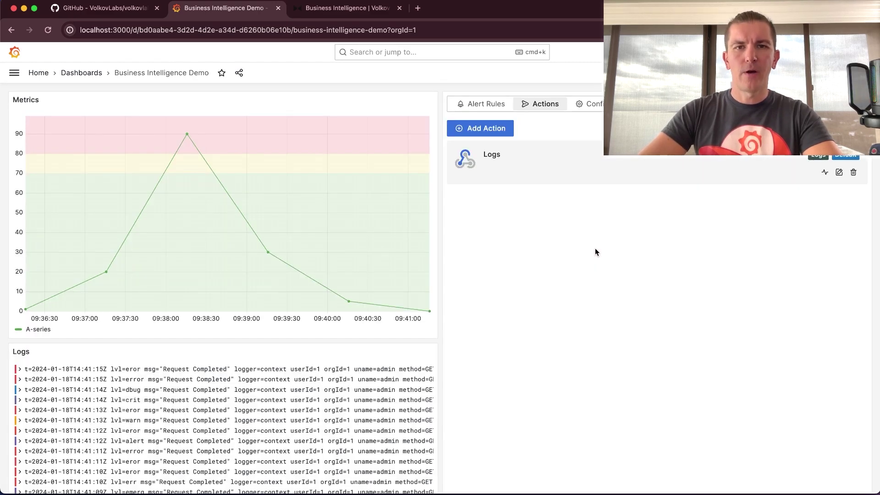
# - Add alert rule 'High values in Metrics' with schedule */5 * * * * * (every 5 seconds)
pyautogui.click(496, 105)
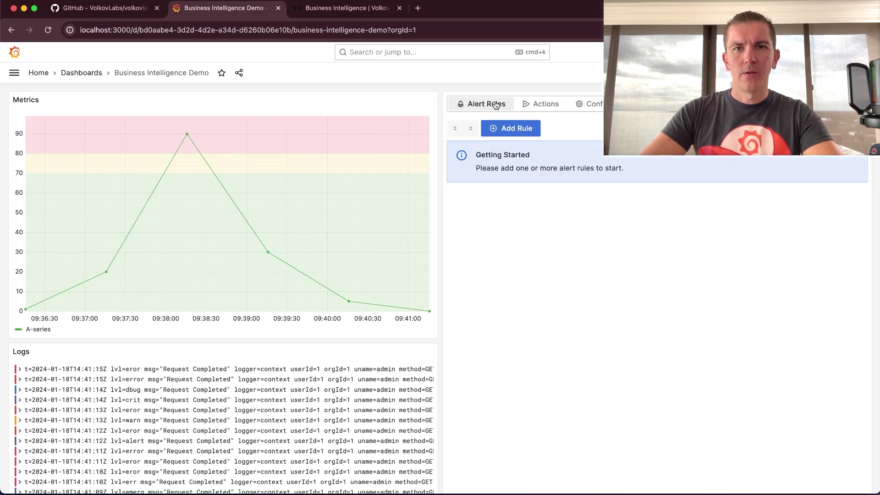
pyautogui.click(512, 130)
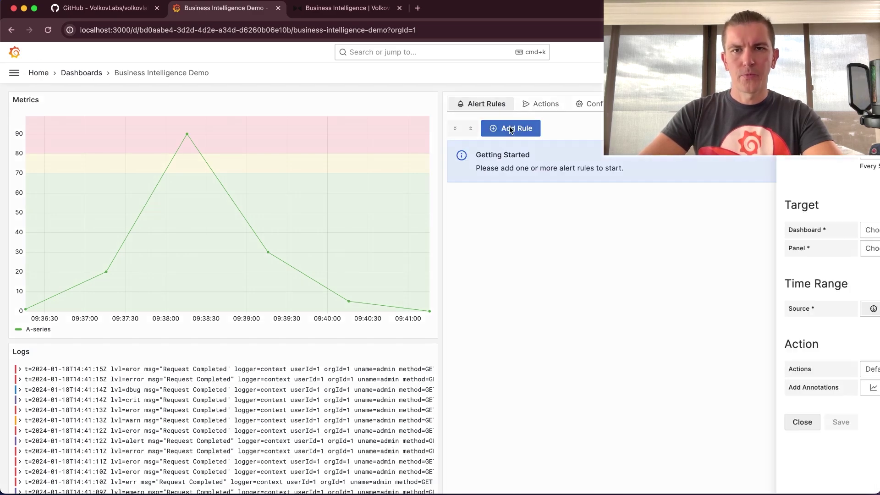
pyautogui.click(549, 130)
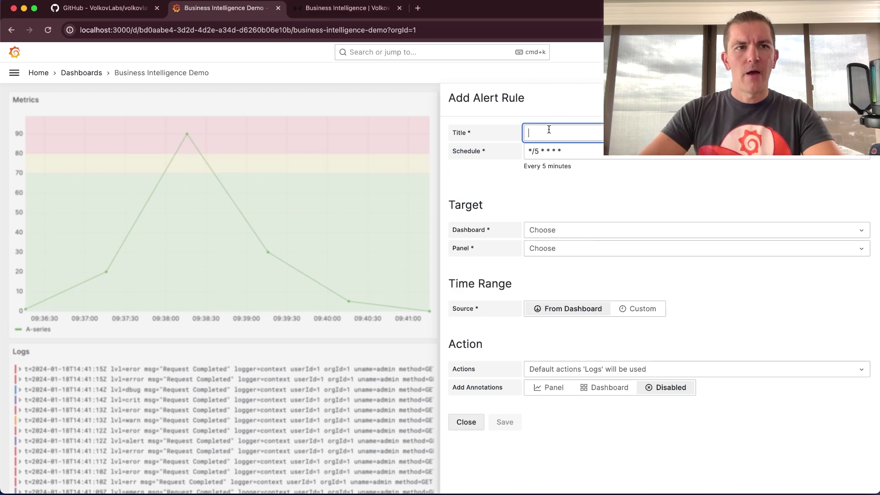
pyautogui.write('High')
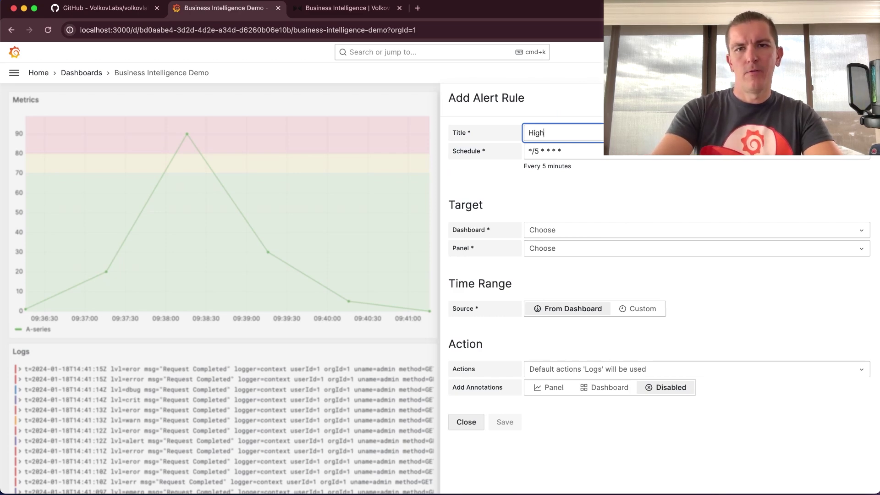
pyautogui.write(' values in Metrics')
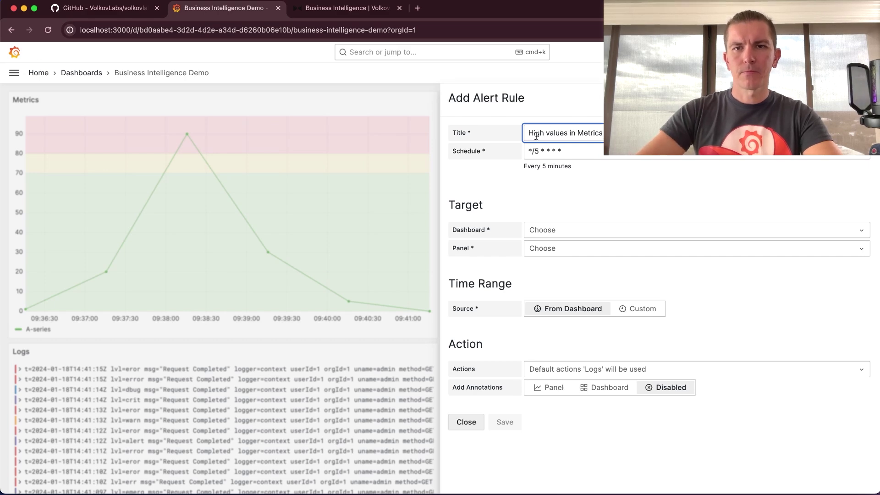
pyautogui.click(577, 154)
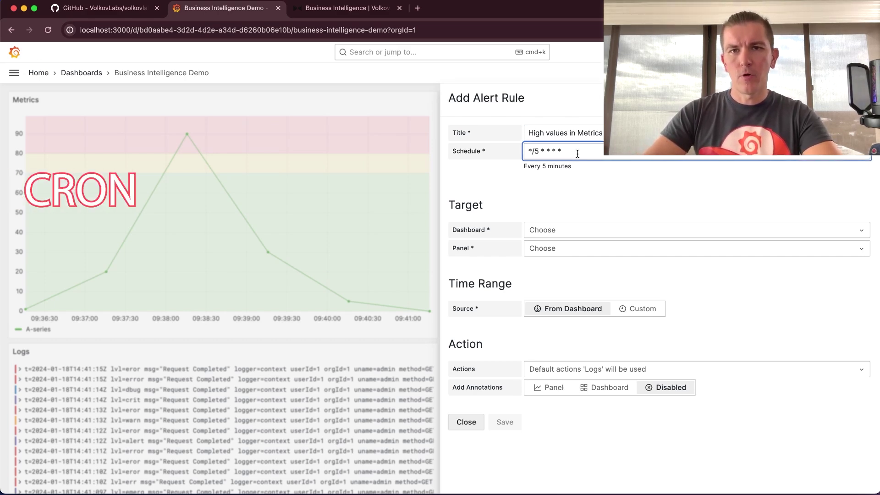
pyautogui.click(531, 151)
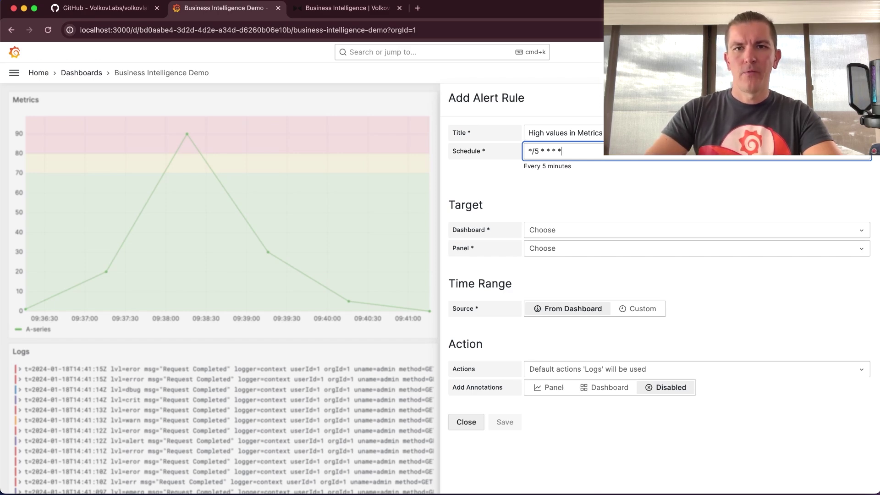
pyautogui.write('*')
pyautogui.click(563, 198)
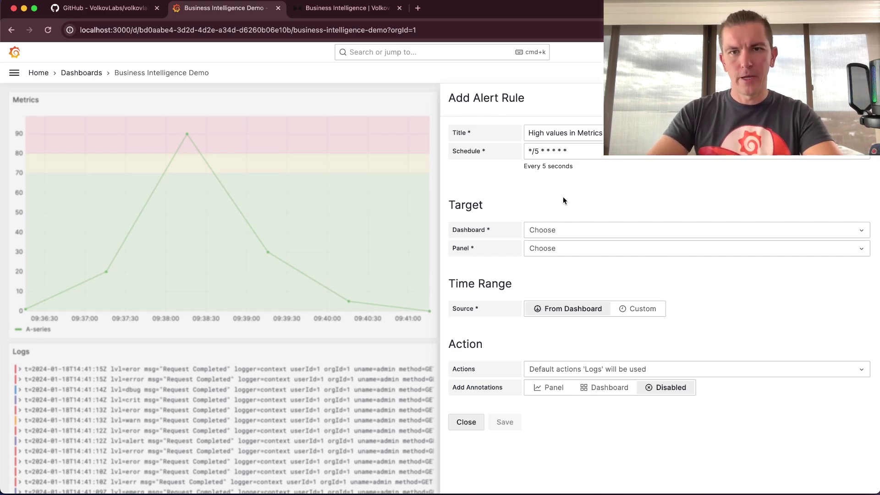
# - Target the Business Intelligence Demo dashboard's Metrics [timeseries] panel
pyautogui.click(556, 230)
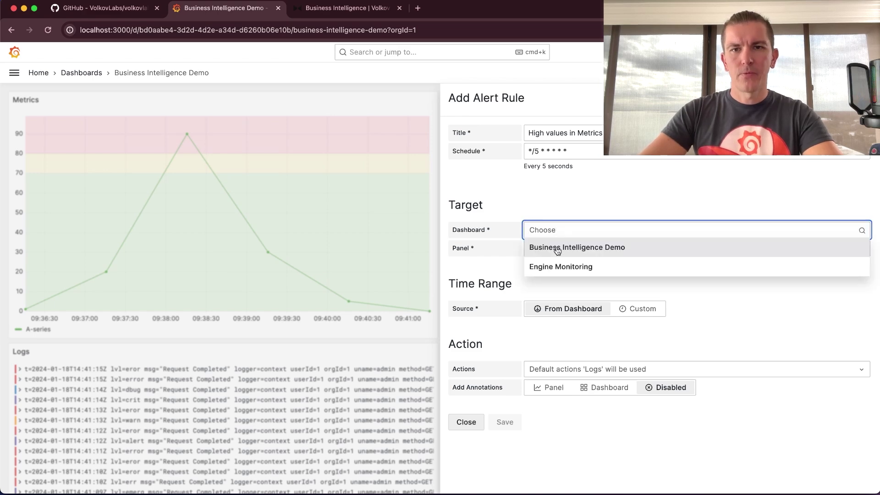
pyautogui.click(558, 248)
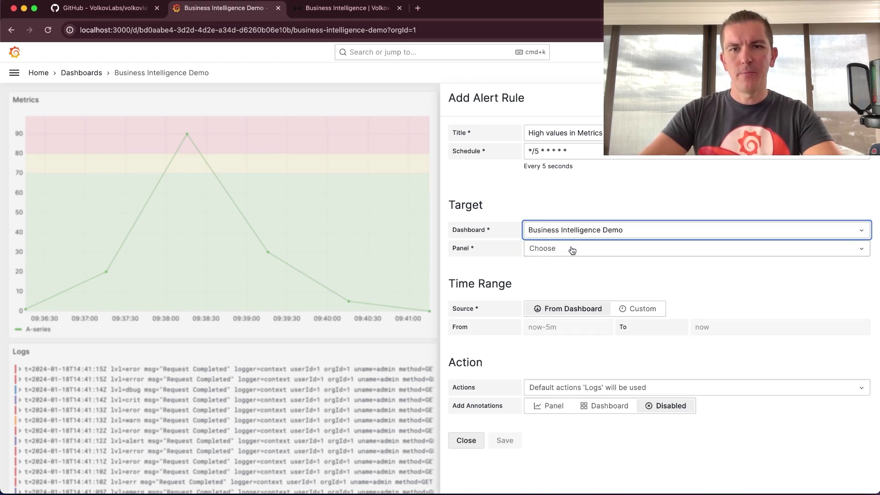
pyautogui.click(572, 248)
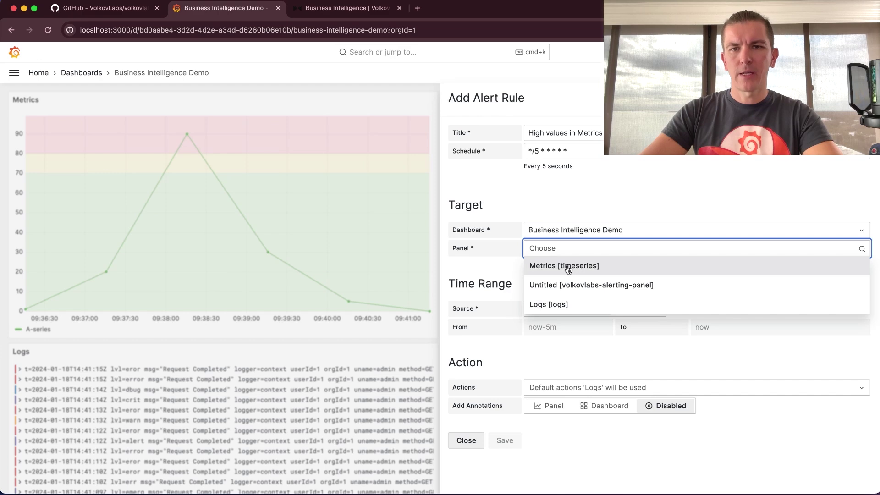
pyautogui.click(569, 267)
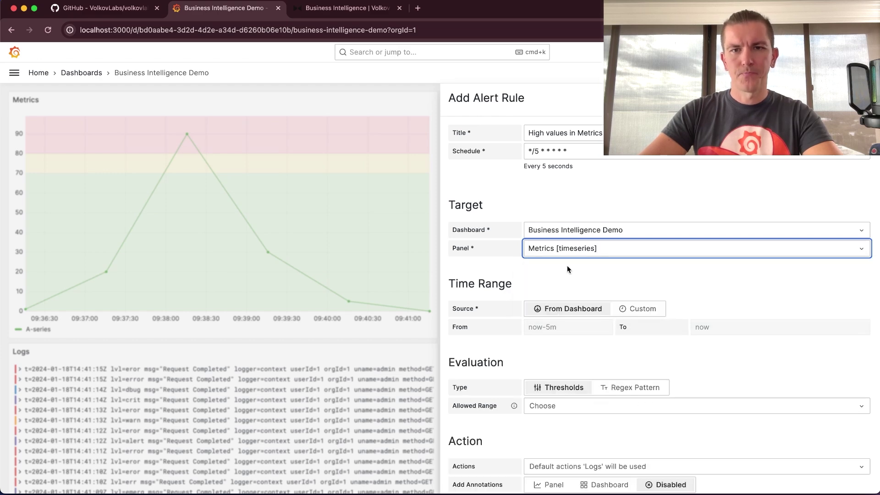
# - Try a Custom time range, revert to From Dashboard, and view the Allowed Range options
pyautogui.scroll(-2, 562, 285)
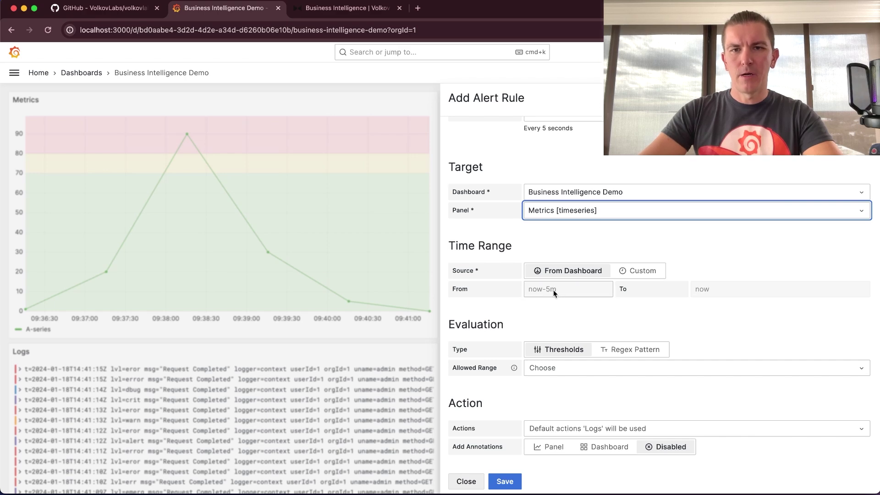
pyautogui.click(641, 272)
pyautogui.click(614, 291)
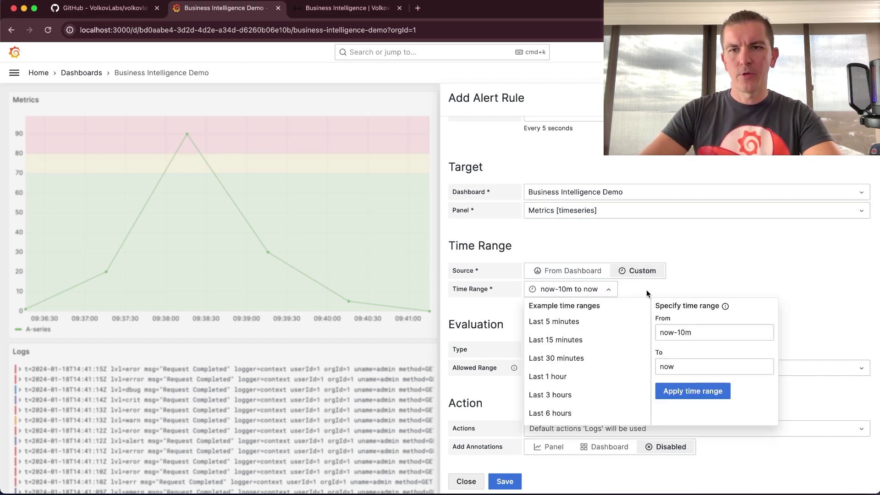
pyautogui.click(693, 284)
pyautogui.click(569, 271)
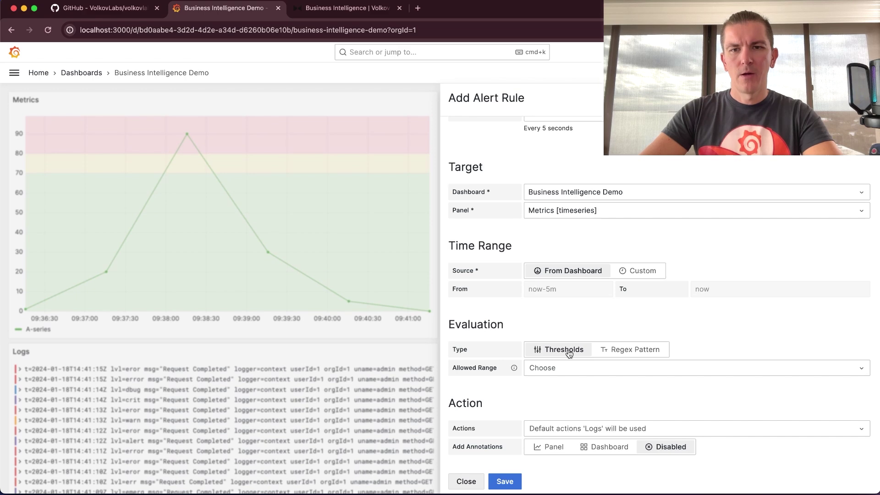
pyautogui.click(559, 367)
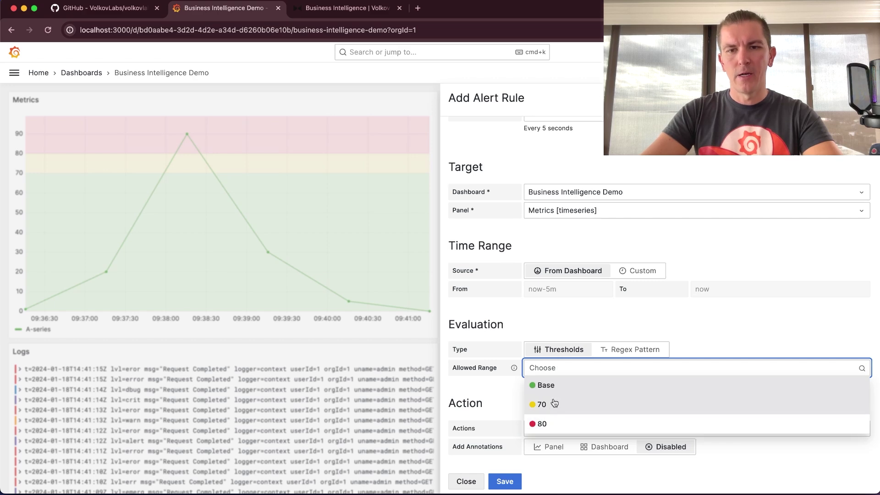
# - Allow only the Base range, attach the Logs action, and save the rule
pyautogui.click(560, 386)
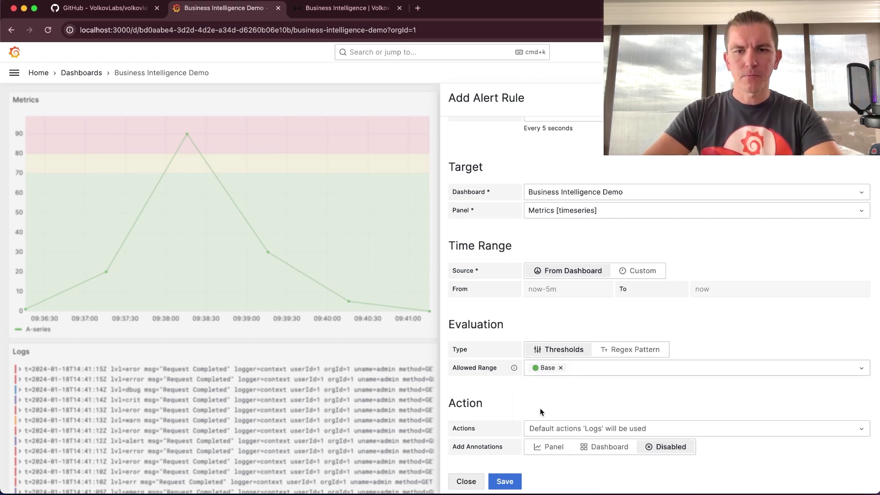
pyautogui.click(597, 430)
pyautogui.click(572, 449)
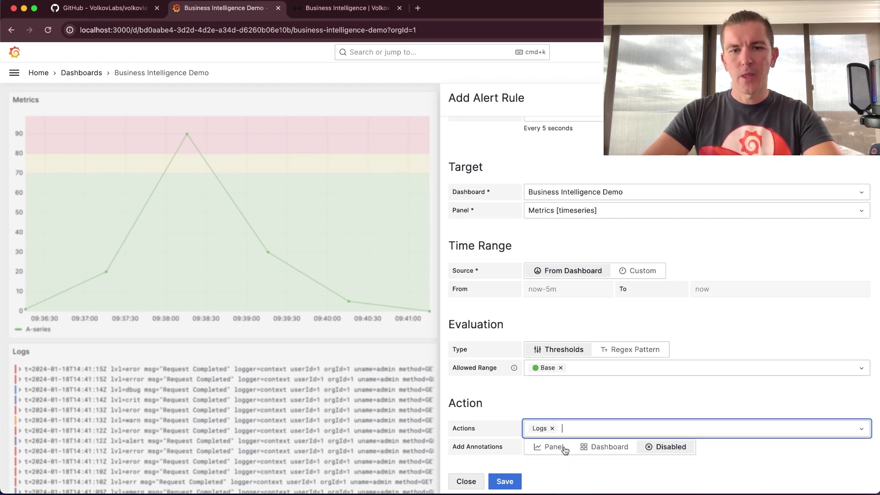
pyautogui.click(592, 401)
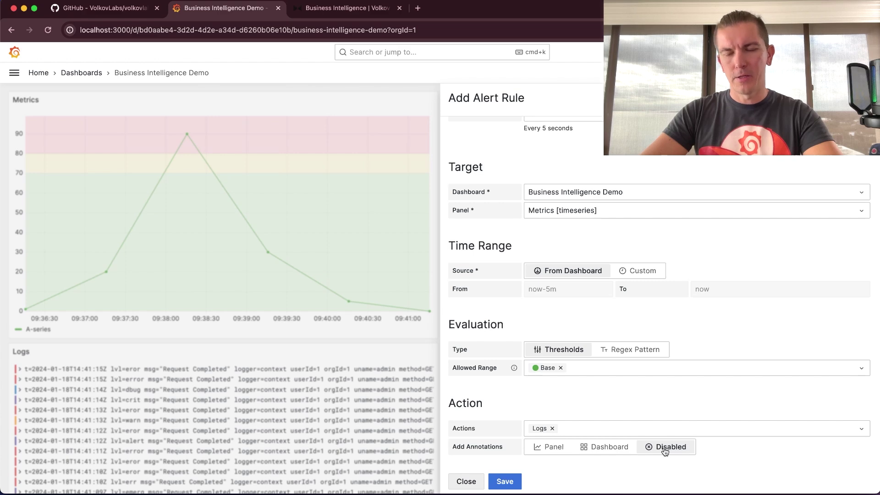
pyautogui.click(511, 481)
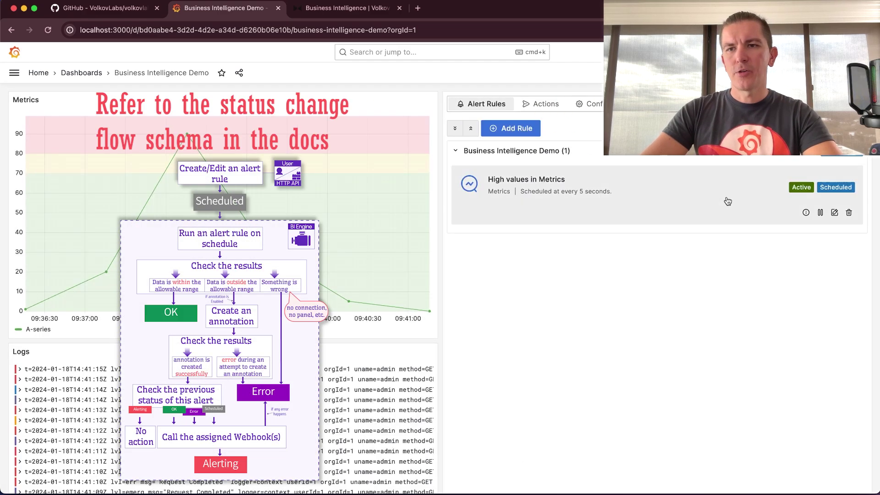
# - Peek at the High values in Metrics rule's details and editor, then close them
pyautogui.click(805, 213)
pyautogui.click(466, 409)
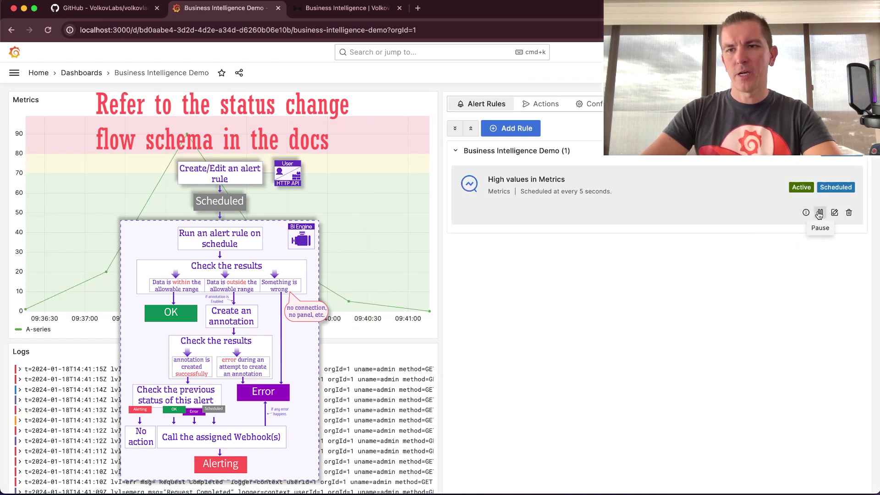
pyautogui.click(835, 213)
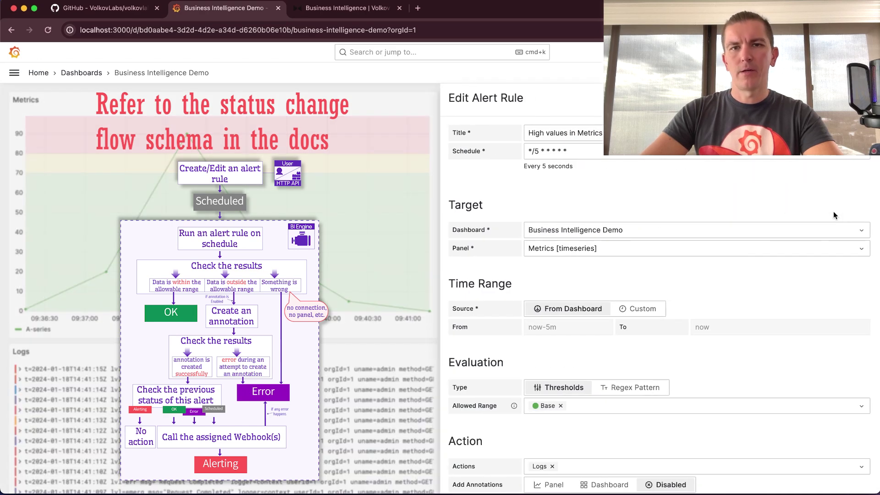
pyautogui.scroll(-2, 715, 189)
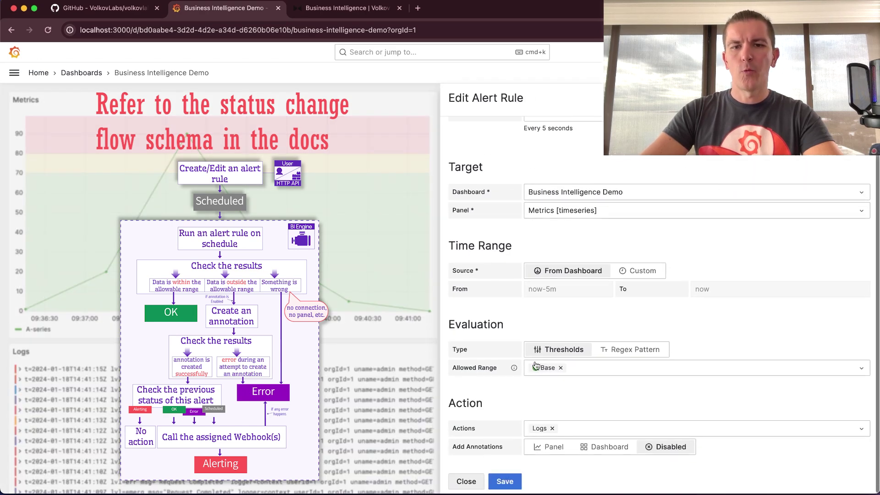
pyautogui.click(467, 482)
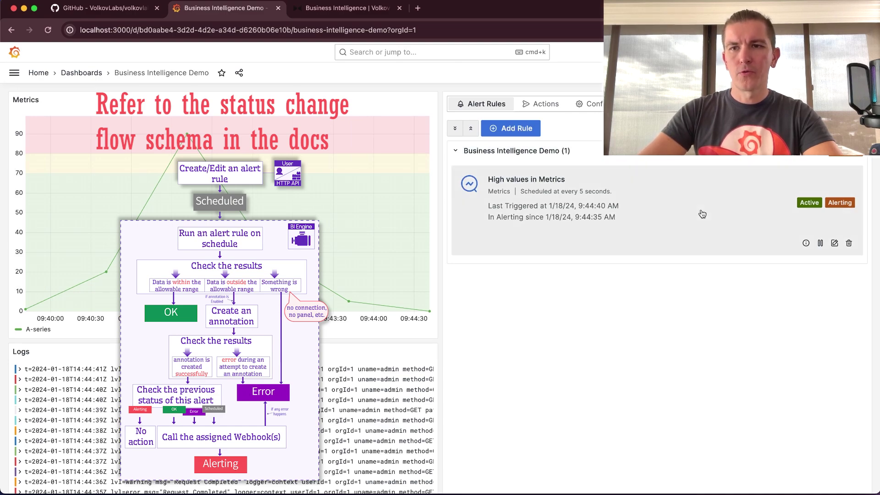
pyautogui.press('super+Tab')
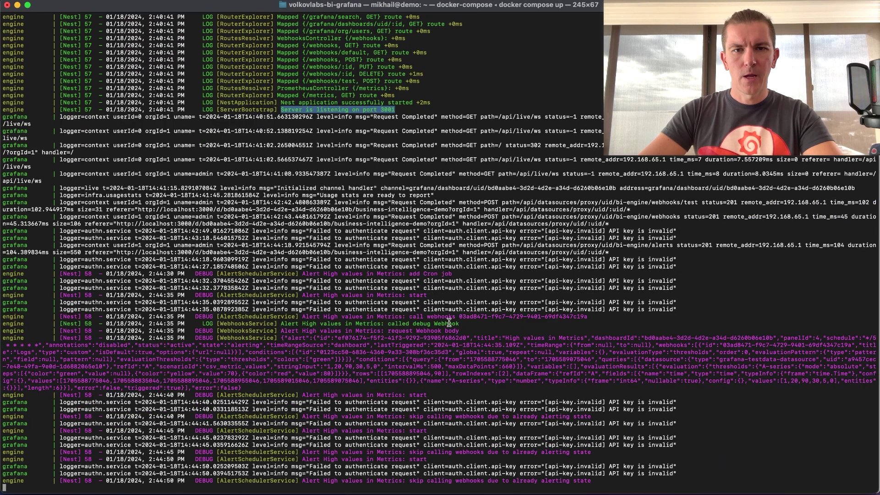
pyautogui.moveTo(281, 338); pyautogui.dragTo(331, 385)
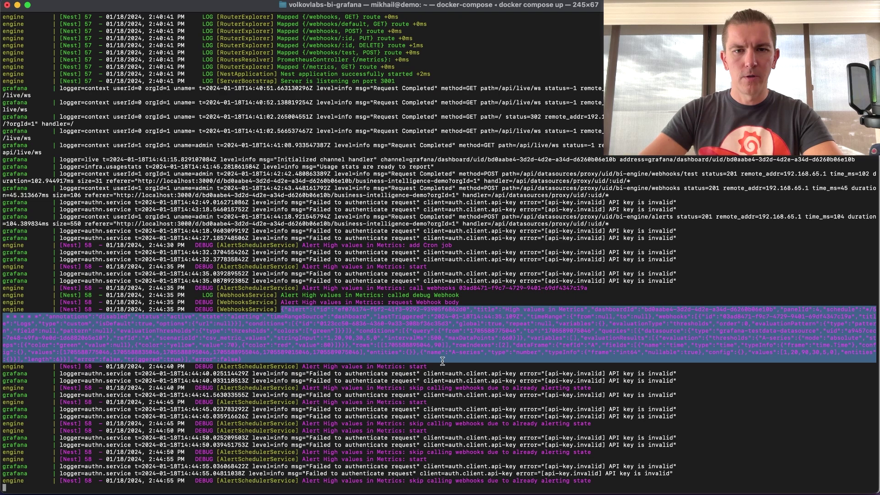
pyautogui.click(442, 362)
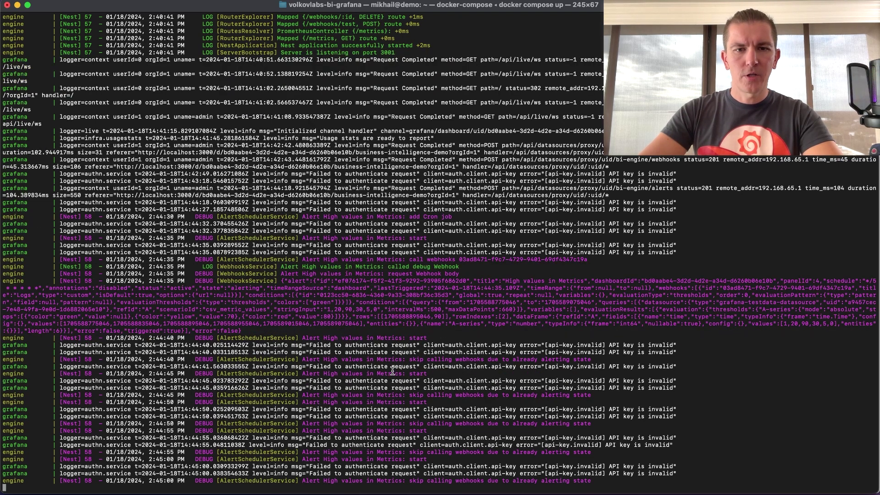
pyautogui.moveTo(370, 370); pyautogui.dragTo(568, 333)
pyautogui.click(428, 370)
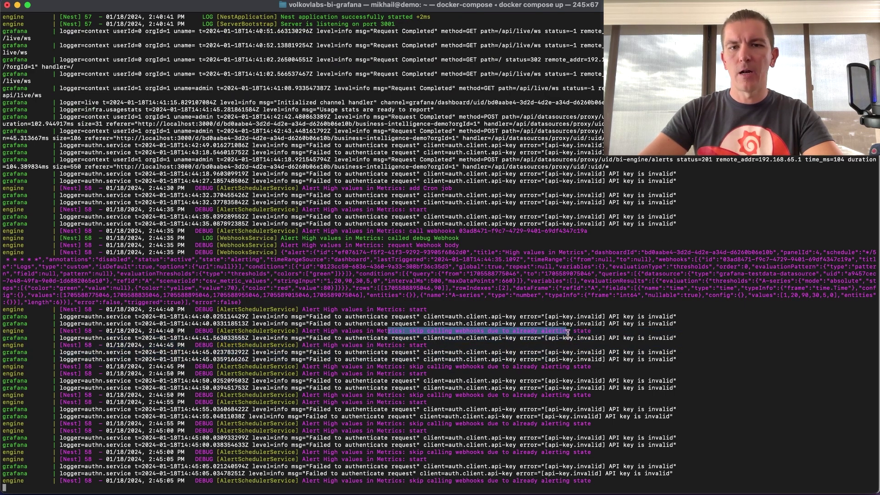
pyautogui.click(472, 333)
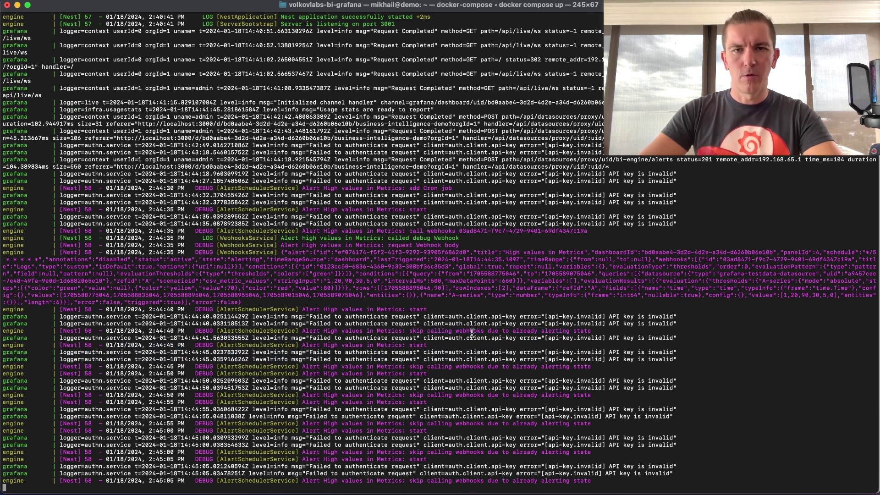
pyautogui.press('super+Tab')
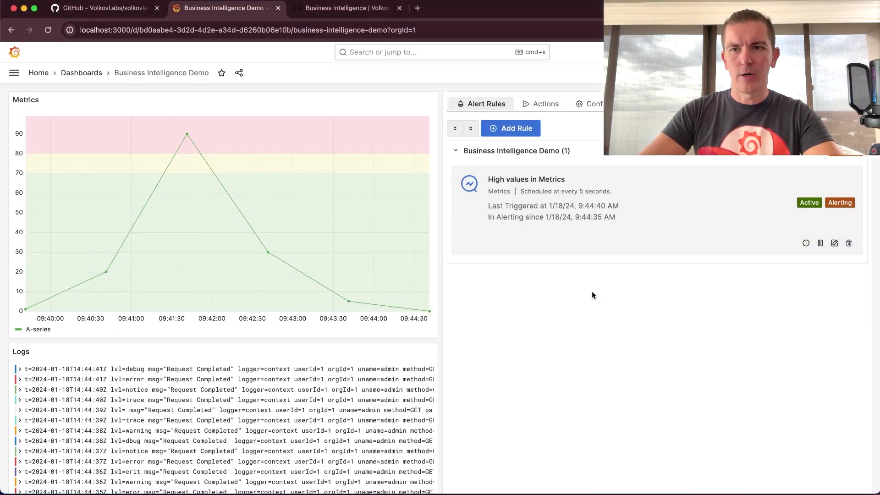
pyautogui.click(806, 243)
pyautogui.click(482, 411)
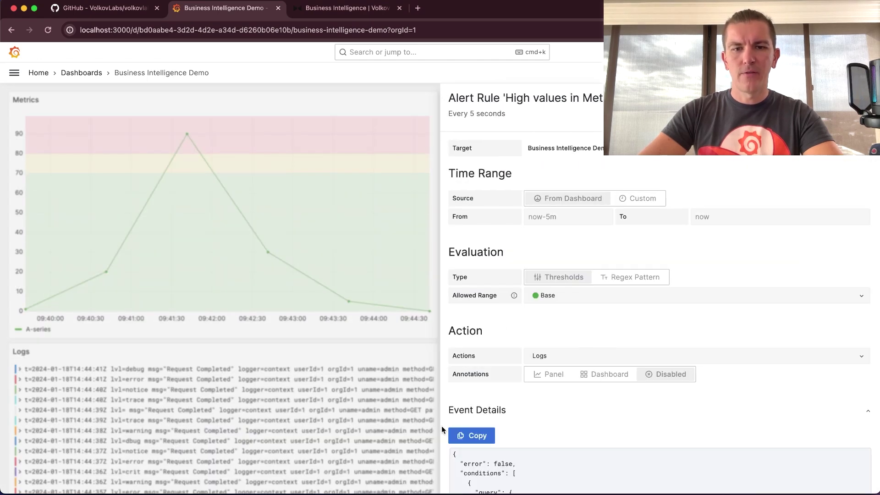
pyautogui.scroll(-5, 444, 435)
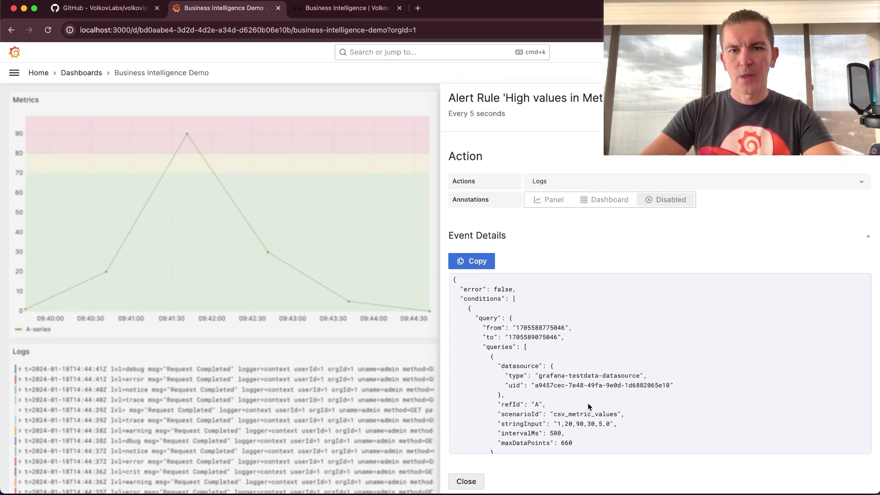
pyautogui.scroll(-2, 587, 403)
pyautogui.scroll(-1, 587, 403)
pyautogui.moveTo(496, 318); pyautogui.dragTo(606, 382)
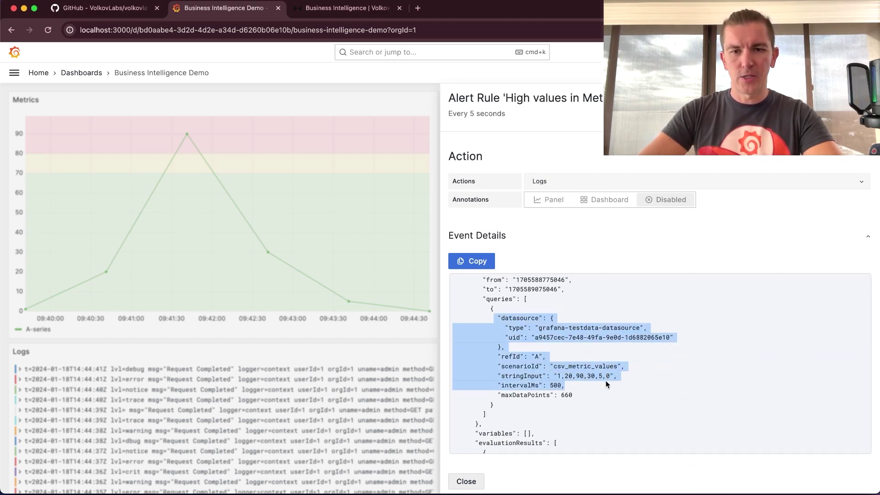
pyautogui.scroll(-5, 606, 382)
pyautogui.scroll(-3, 606, 381)
pyautogui.scroll(1, 606, 381)
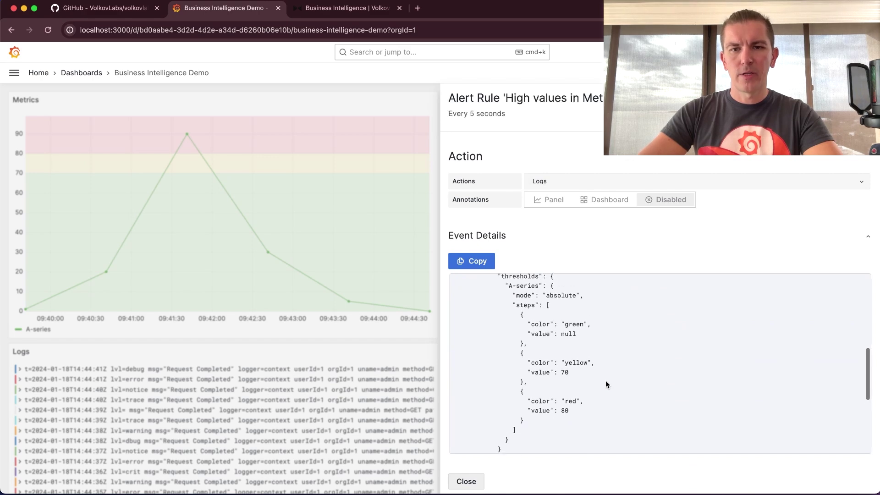
pyautogui.scroll(-5, 605, 348)
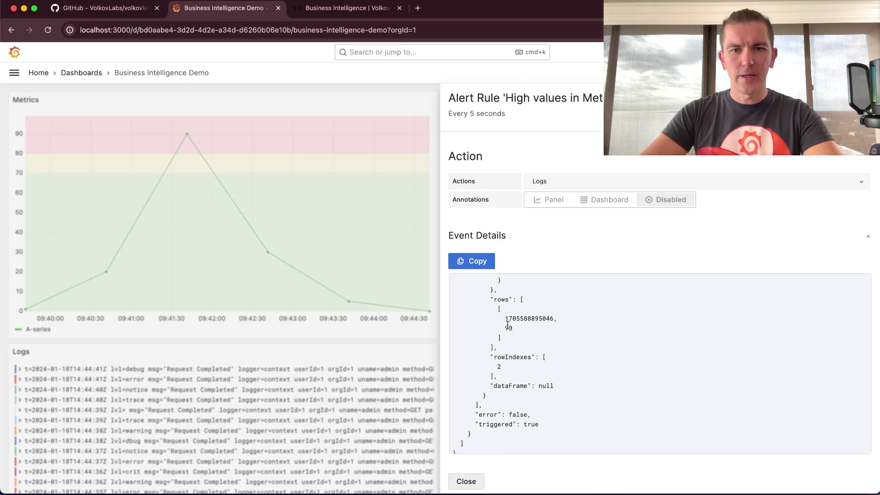
pyautogui.doubleClick(529, 318)
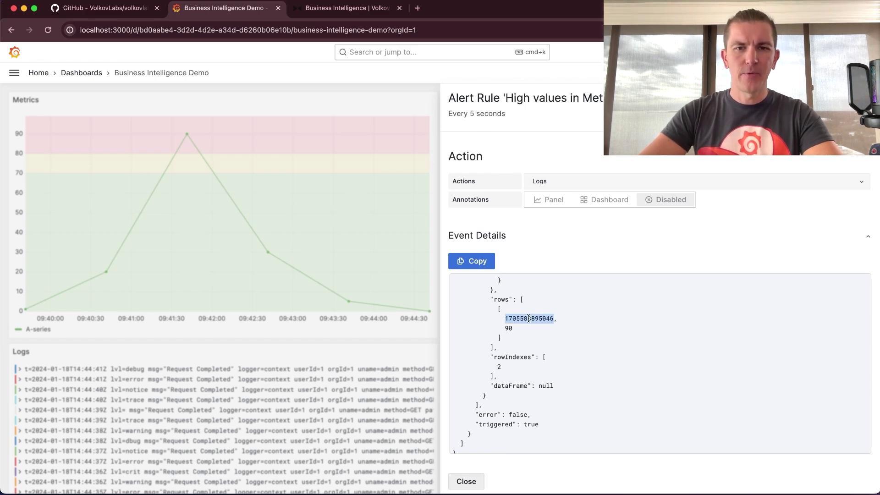
pyautogui.click(465, 480)
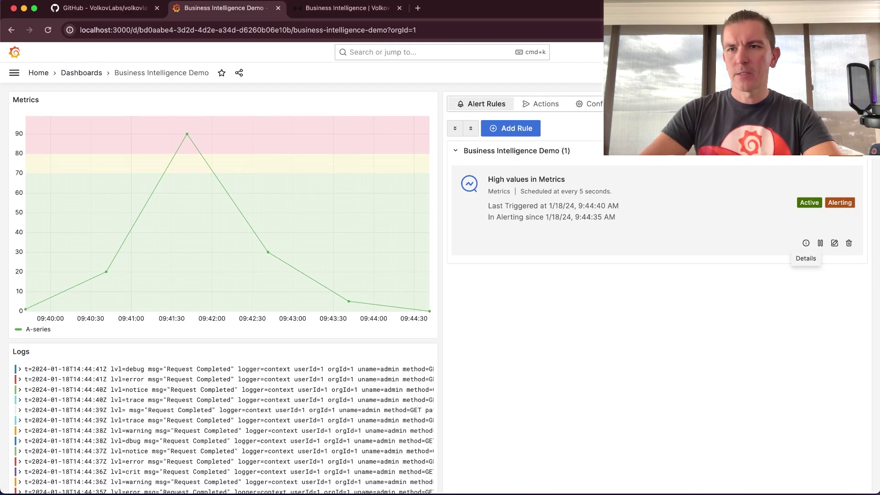
# - Name a new rule 'Critical Level in Logs' on a 5-second schedule, targeting Business Intelligence Demo's Logs panel
pyautogui.click(510, 128)
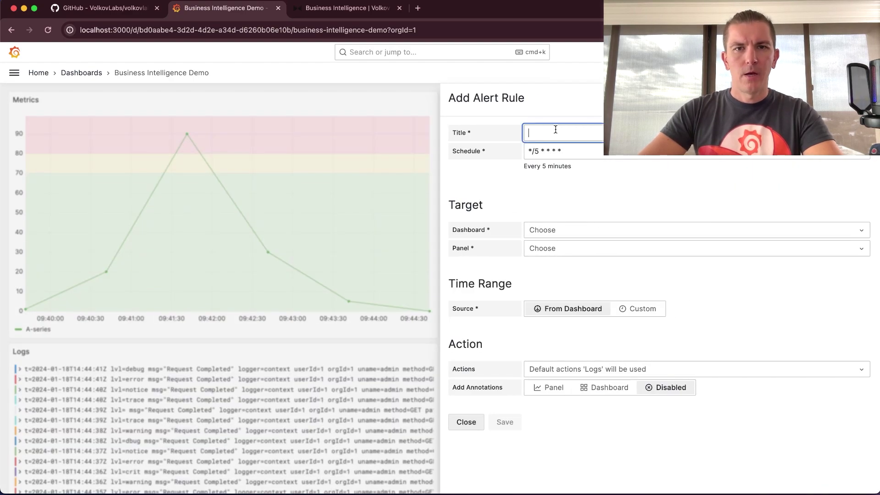
pyautogui.write('Cr')
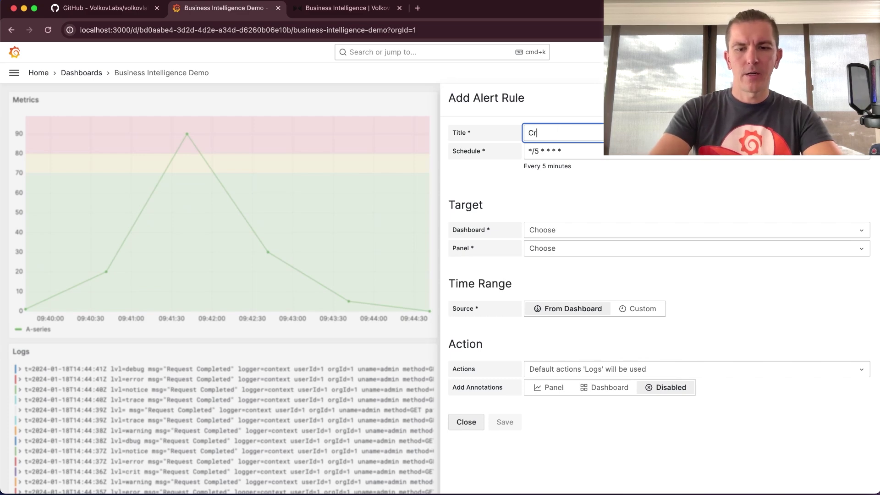
pyautogui.write('itical Level in Logs')
pyautogui.click(573, 156)
pyautogui.write('*')
pyautogui.click(587, 173)
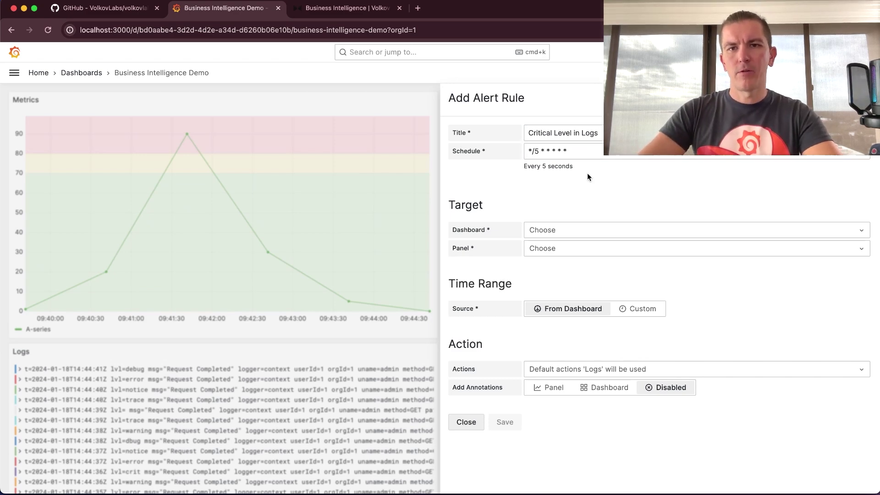
pyautogui.click(565, 231)
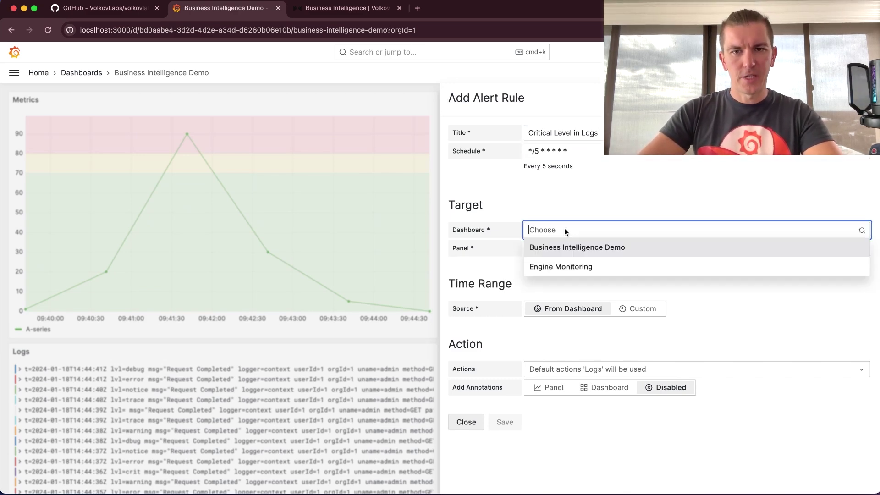
pyautogui.click(562, 252)
pyautogui.click(571, 248)
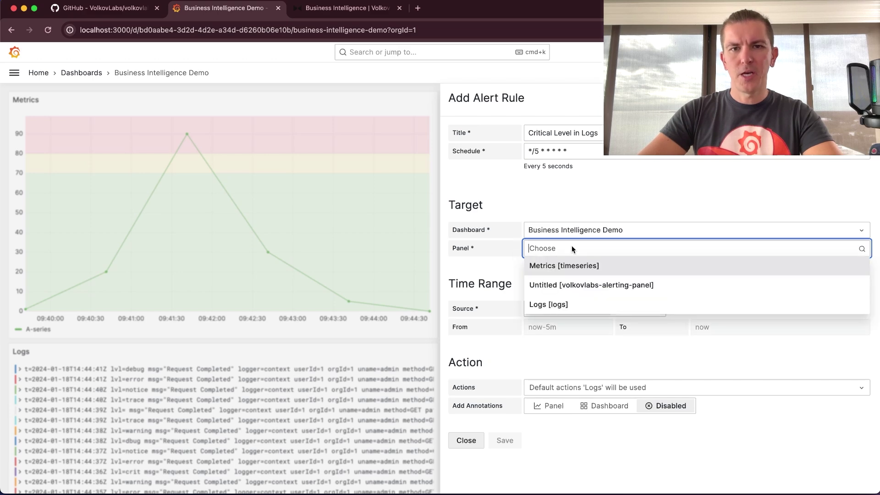
pyautogui.click(558, 306)
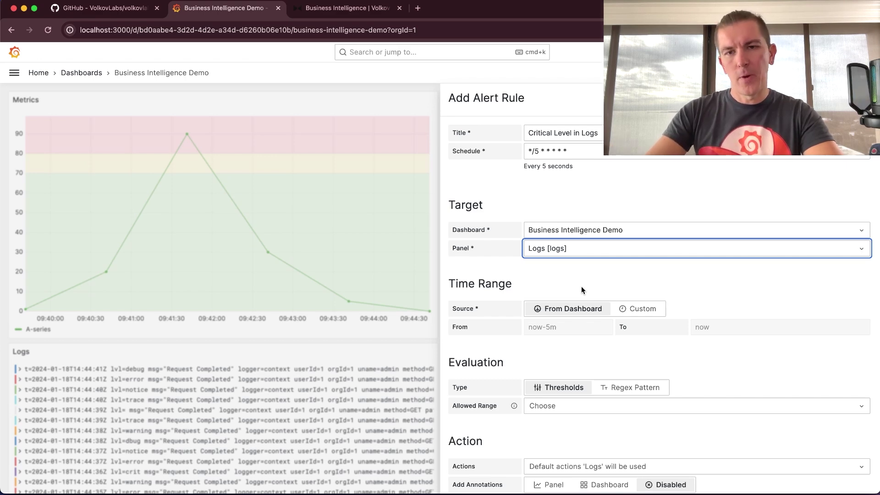
# - Use a custom time range and regex pattern lvl=critical, with Logs action and dashboard annotations, then save
pyautogui.click(638, 308)
pyautogui.scroll(-2, 633, 341)
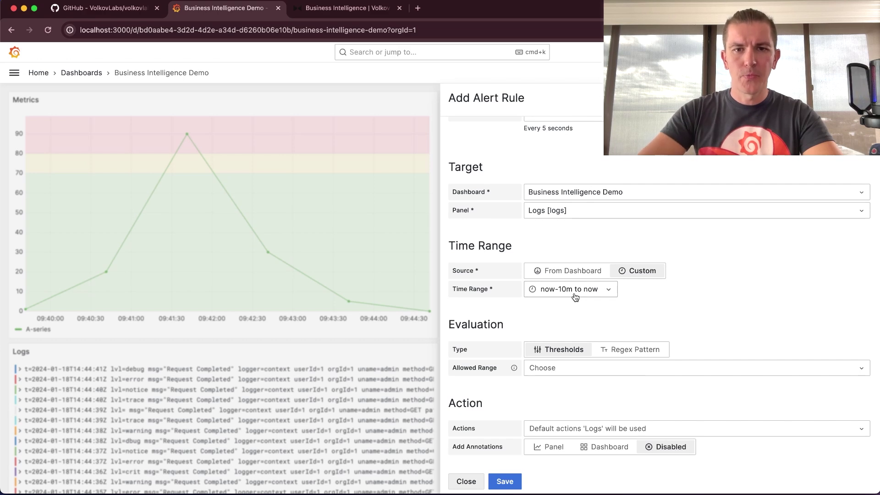
pyautogui.click(617, 349)
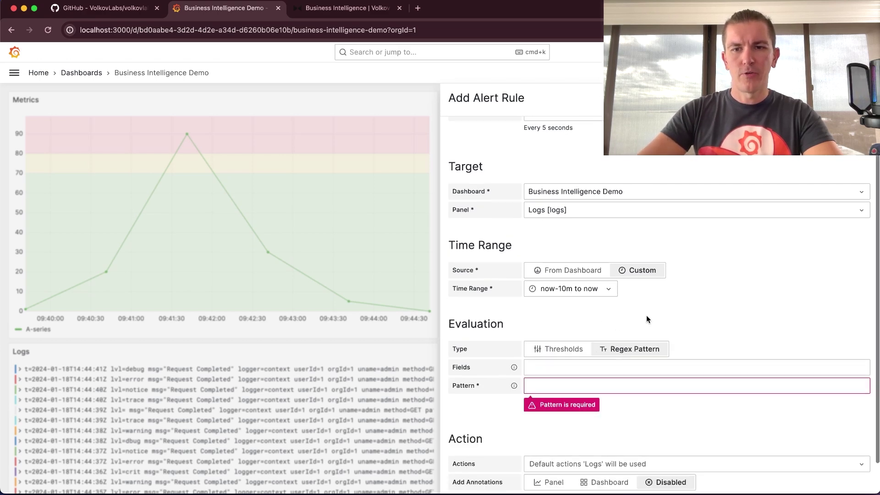
pyautogui.scroll(-2, 646, 315)
pyautogui.click(617, 327)
pyautogui.moveTo(515, 333)
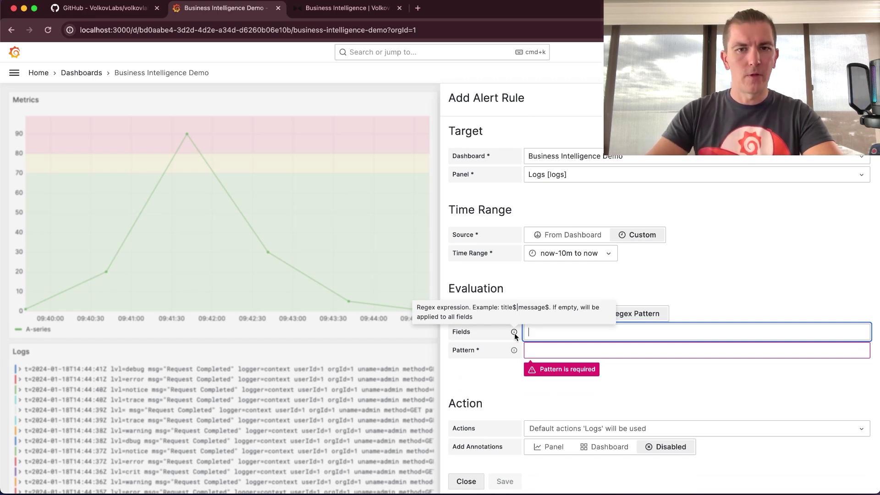
pyautogui.click(545, 344)
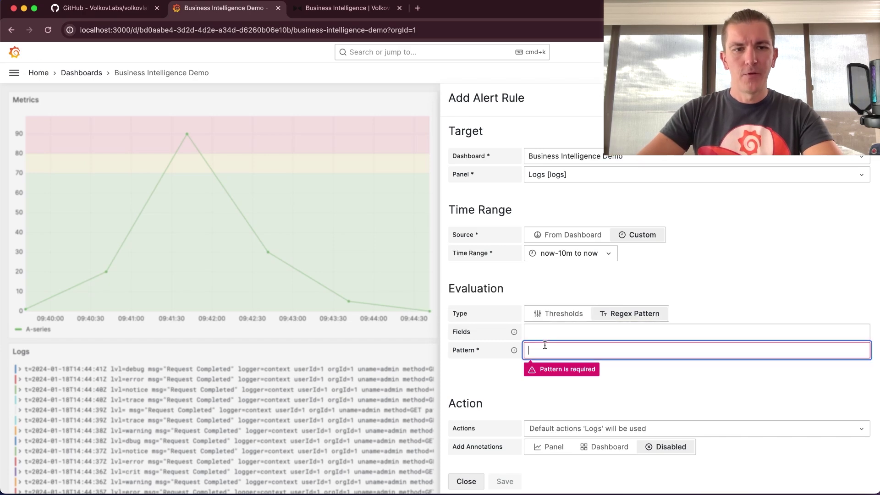
pyautogui.write('lvl=')
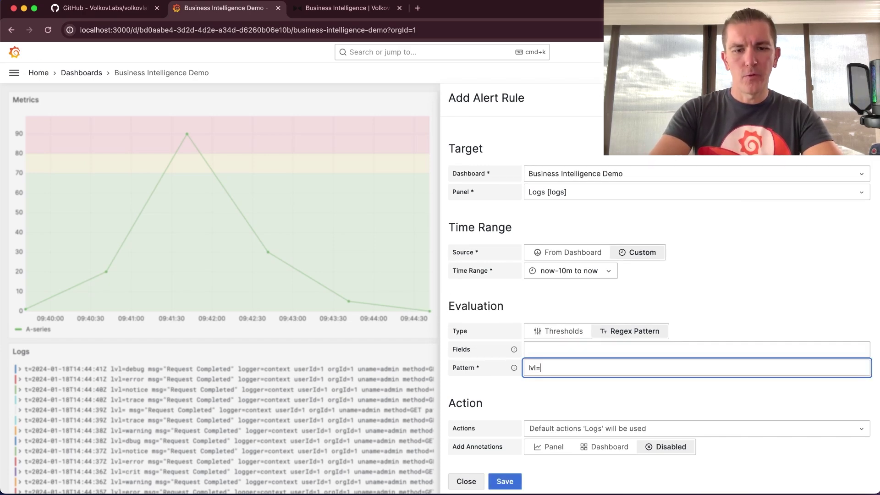
pyautogui.write('critical')
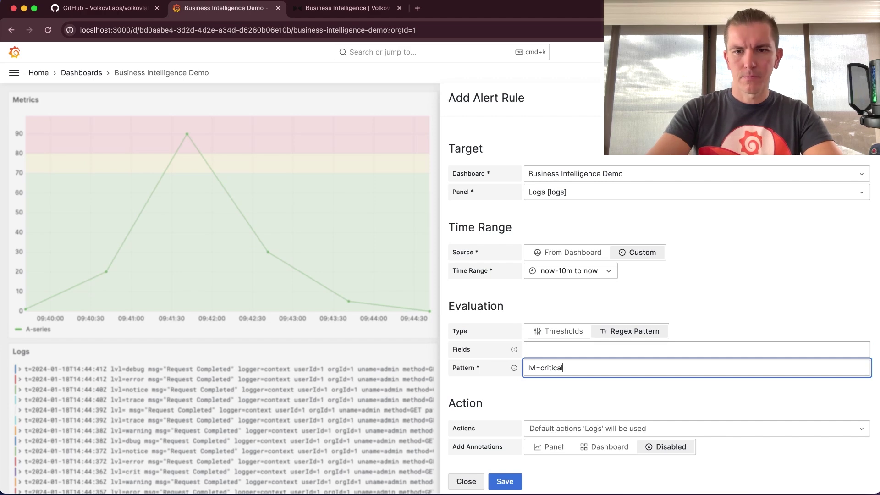
pyautogui.click(581, 429)
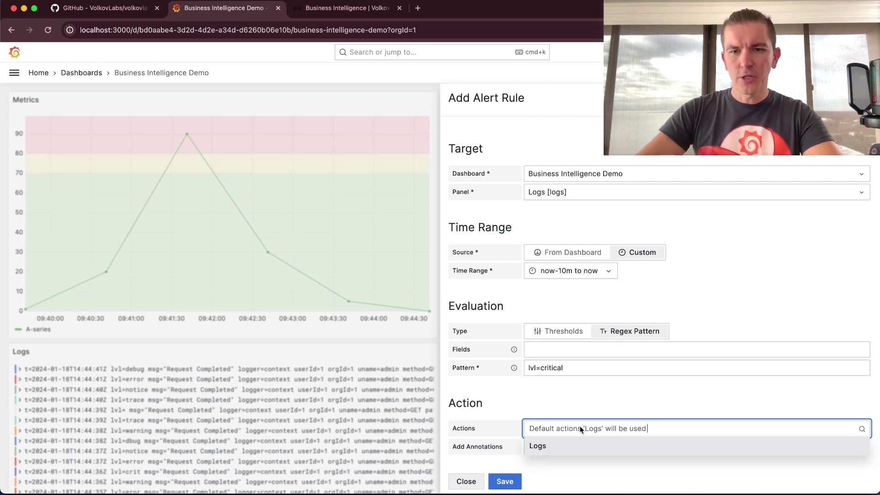
pyautogui.click(573, 446)
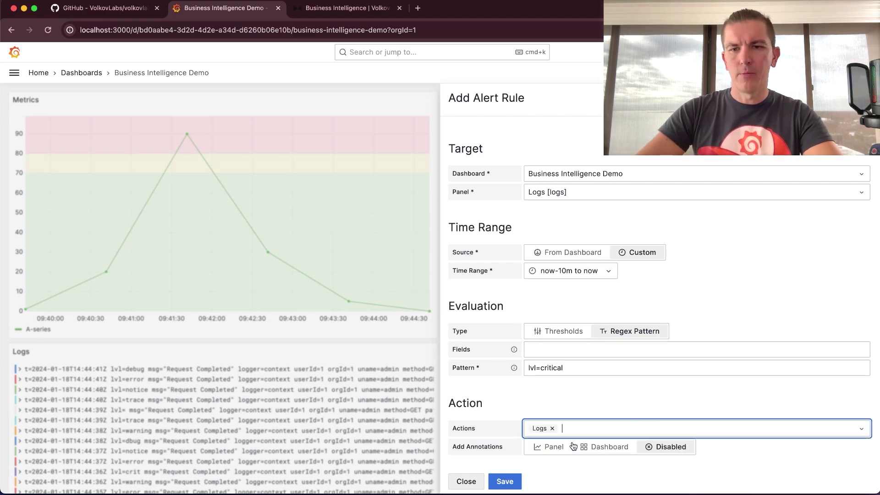
pyautogui.click(608, 448)
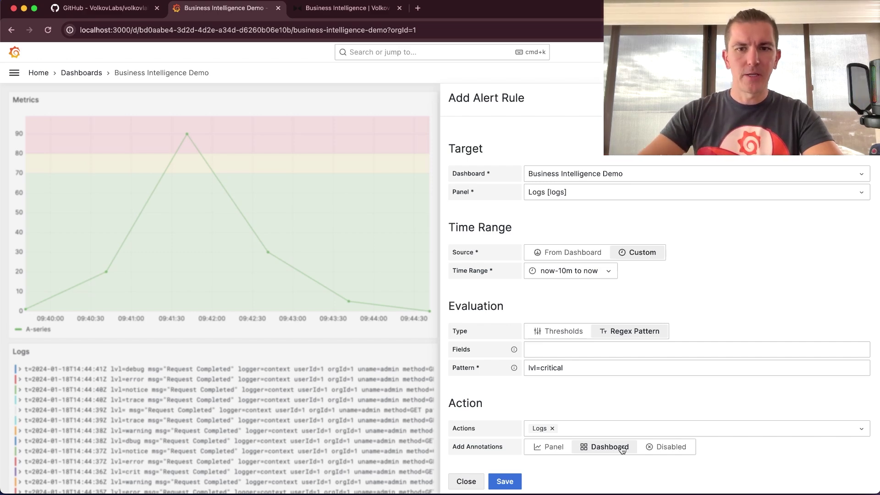
pyautogui.click(511, 482)
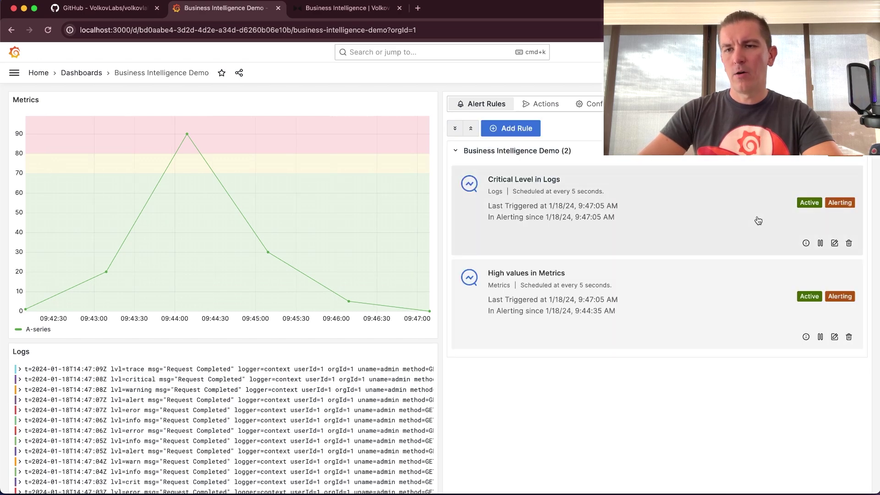
# - Review the Critical Level in Logs rule's event details JSON, then bring up the Terminal container logs
pyautogui.click(806, 243)
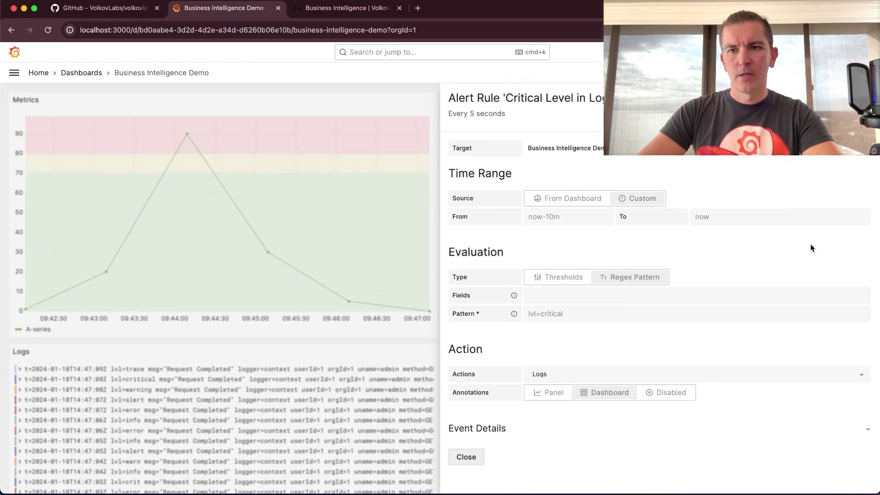
pyautogui.click(479, 427)
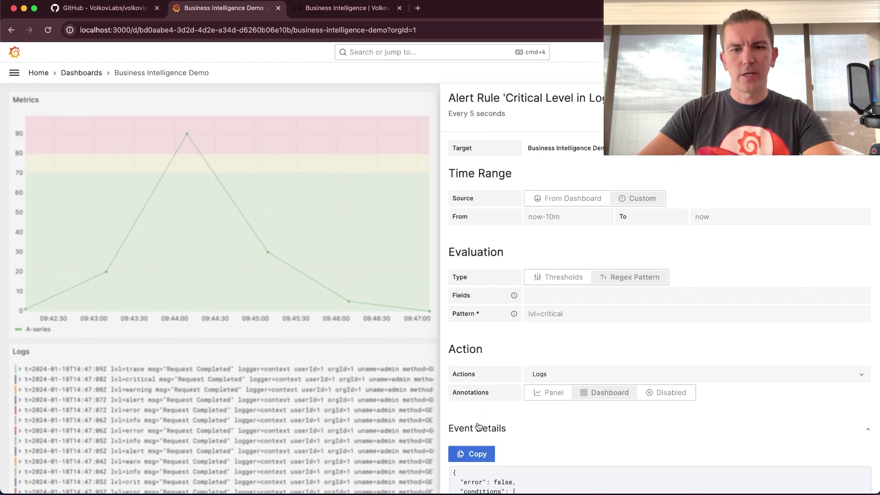
pyautogui.scroll(-5, 445, 438)
pyautogui.scroll(-10, 601, 398)
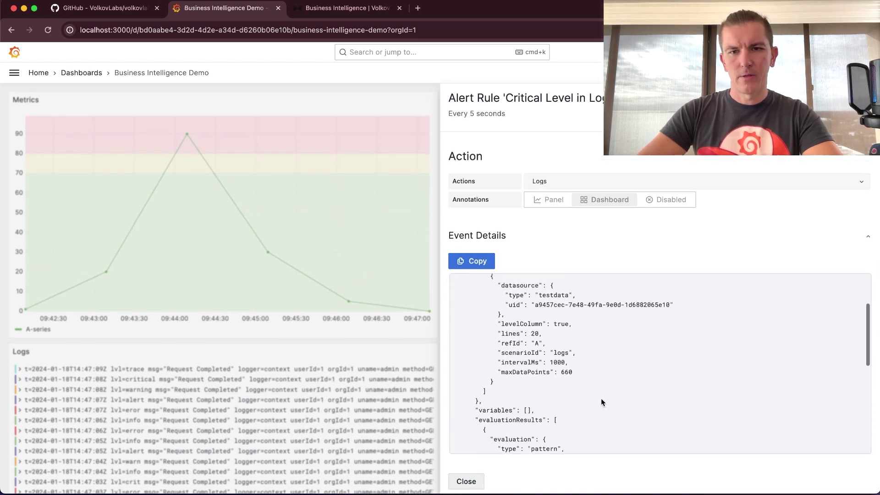
pyautogui.scroll(-2, 601, 399)
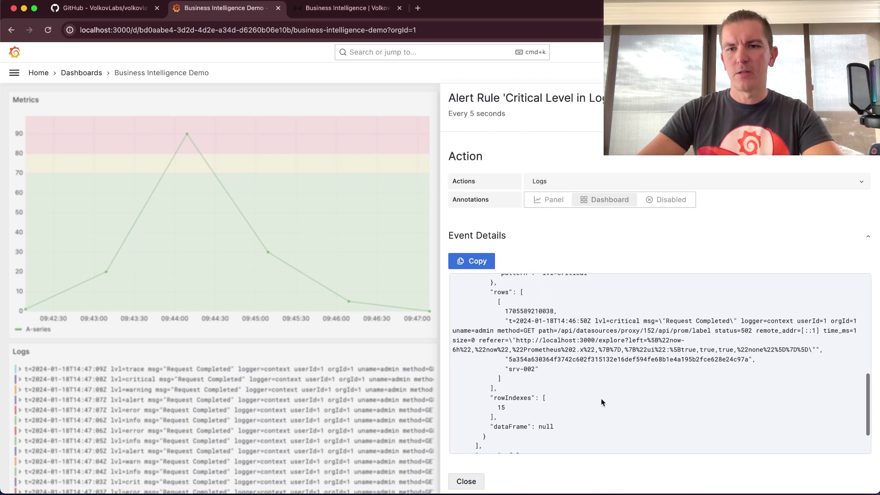
pyautogui.scroll(-3, 581, 349)
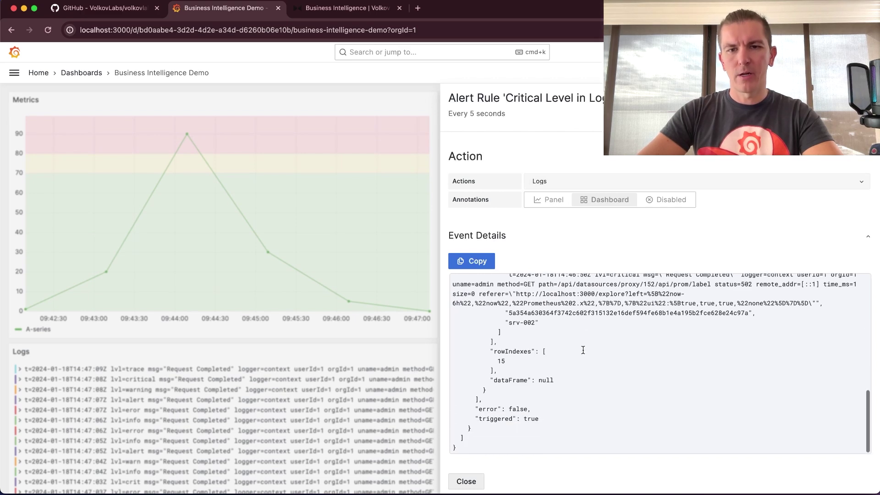
pyautogui.click(466, 482)
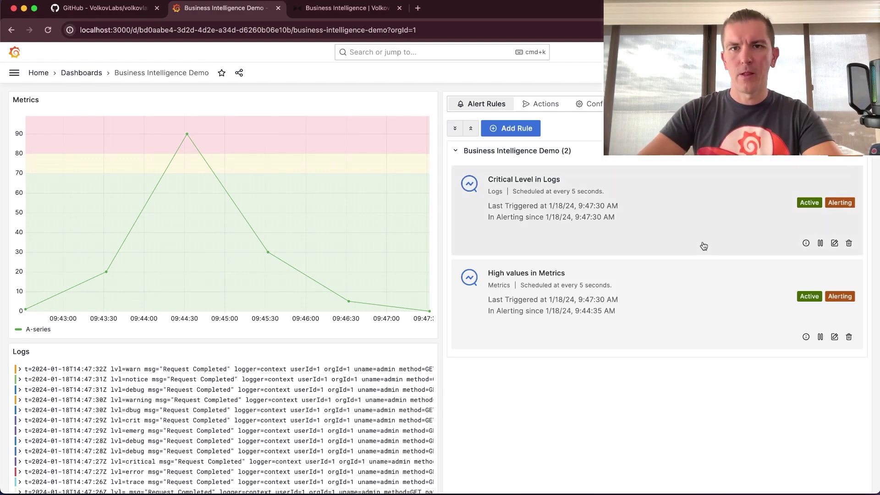
pyautogui.press('super+Tab')
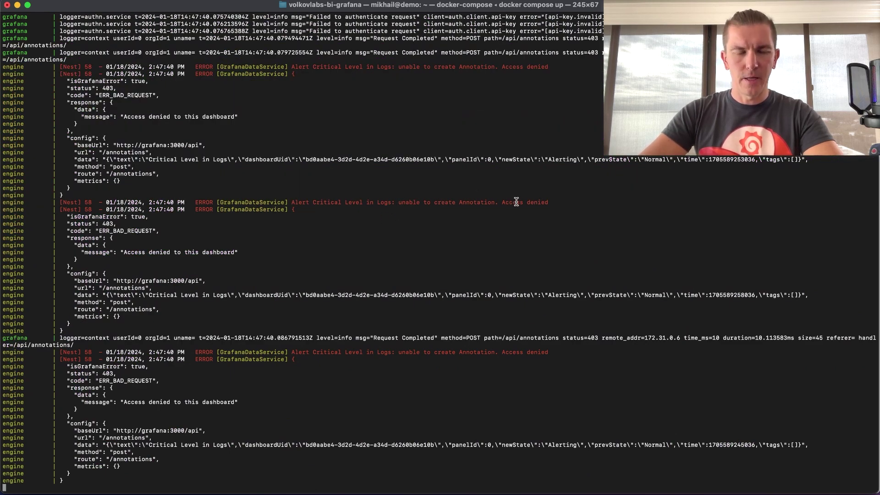
# - Leave the 403 annotation errors in Terminal and return to the Grafana dashboard
pyautogui.press('super+Tab')
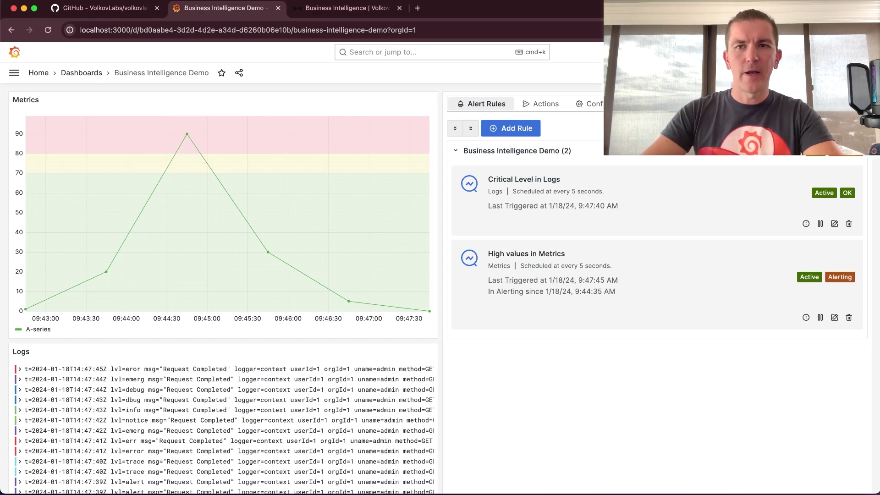
# - Under Administration > Service accounts, create a service account named BIG with the Editor role
pyautogui.click(14, 72)
pyautogui.click(60, 218)
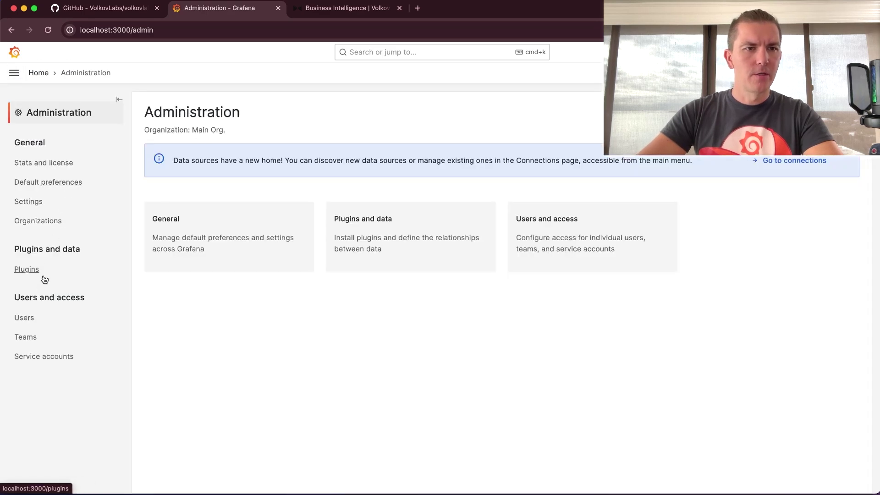
pyautogui.click(36, 357)
pyautogui.click(508, 218)
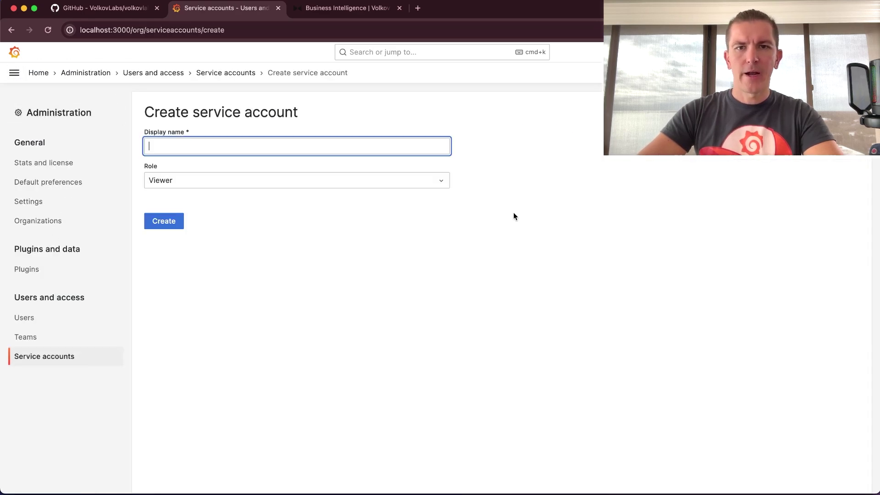
pyautogui.write('BIG')
pyautogui.click(300, 180)
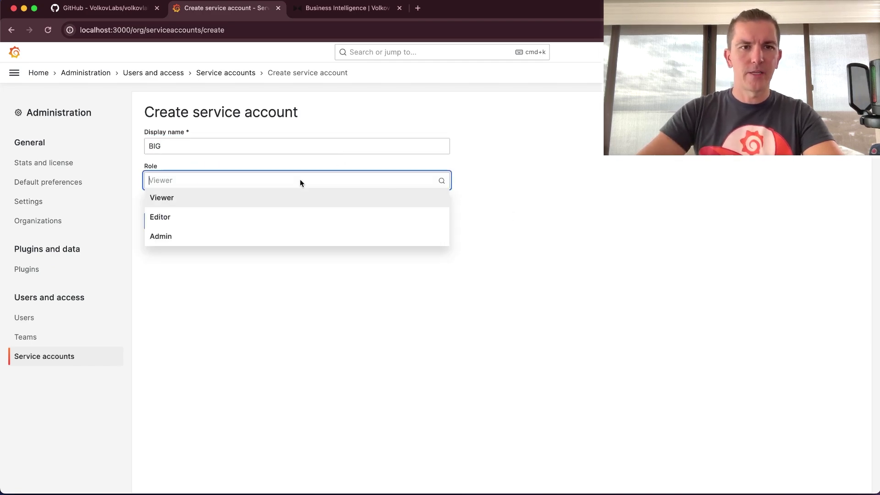
pyautogui.click(255, 216)
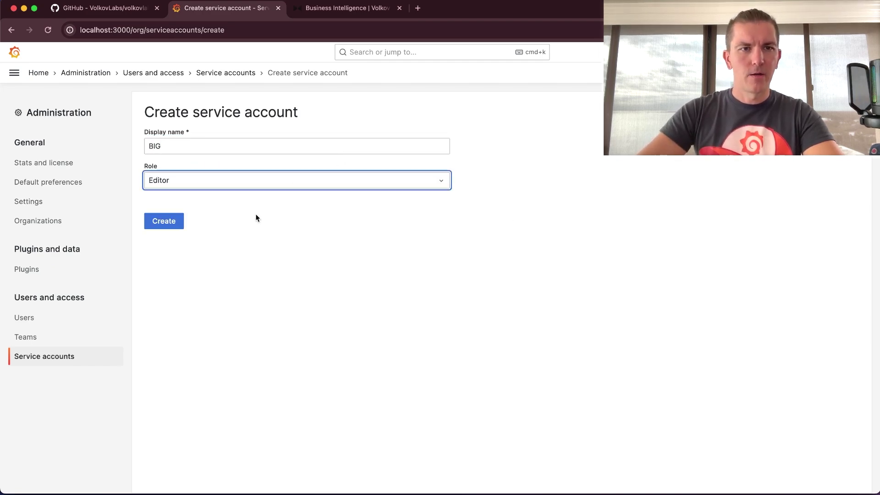
pyautogui.click(171, 223)
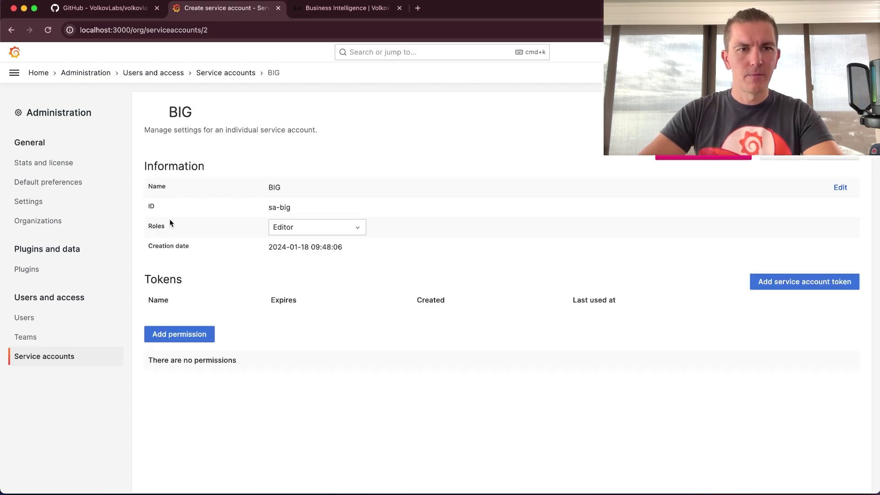
# - Generate a new token for BIG and copy it to the clipboard
pyautogui.click(782, 282)
pyautogui.click(548, 214)
pyautogui.click(542, 169)
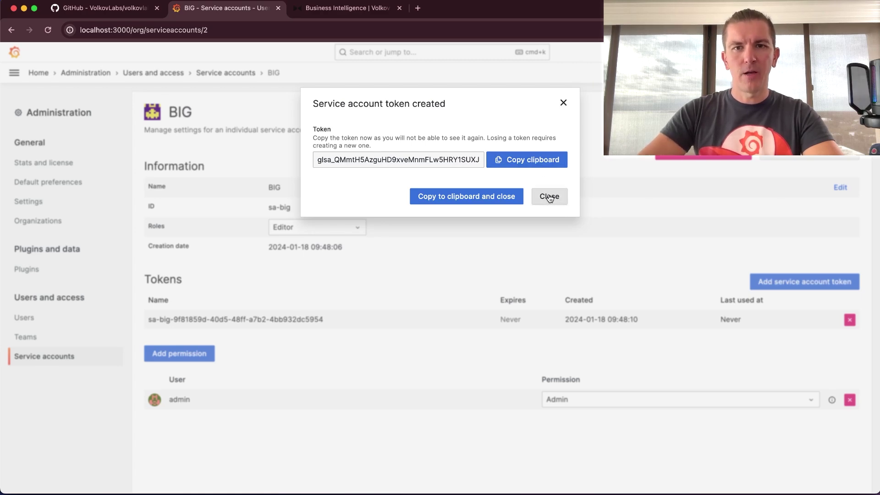
pyautogui.click(550, 198)
# - Stop the running docker compose containers in Terminal
pyautogui.press('super+Tab')
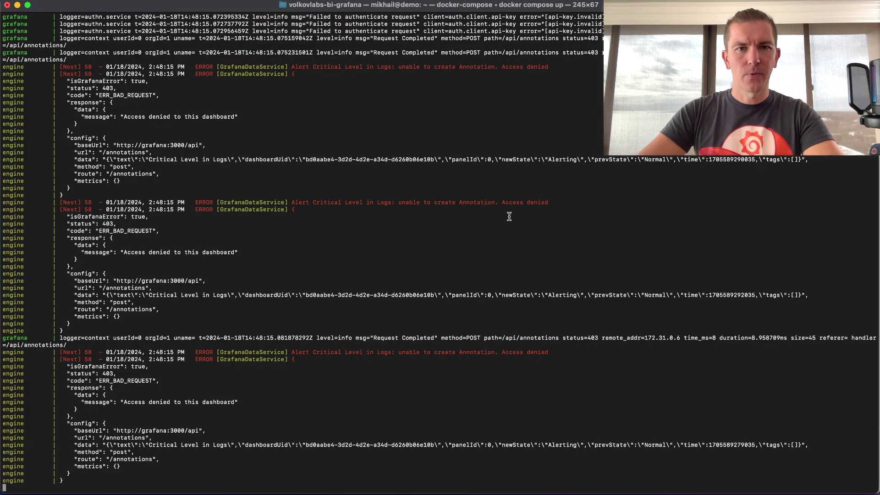
pyautogui.hotkey('ctrl', 'c')
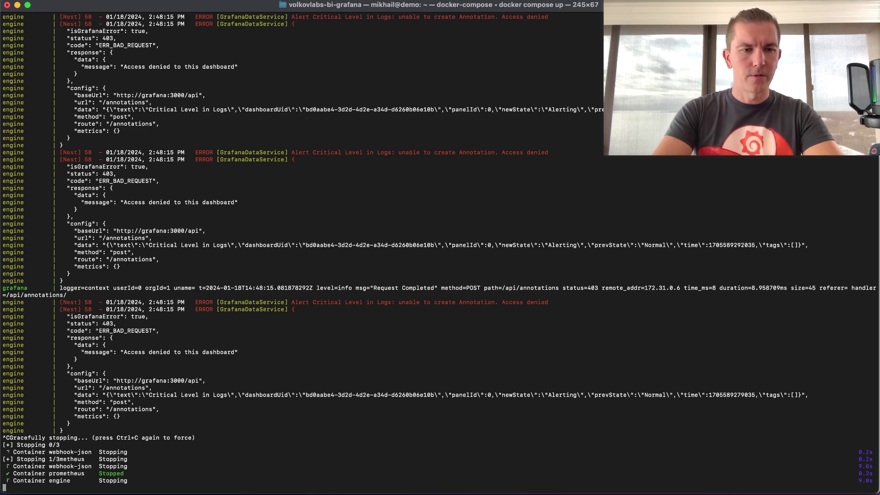
pyautogui.press('Return')
# - In vi, replace the GRAFANA_TOKEN placeholder in .env with the copied token and save
pyautogui.write('vi .env')
pyautogui.press('Return')
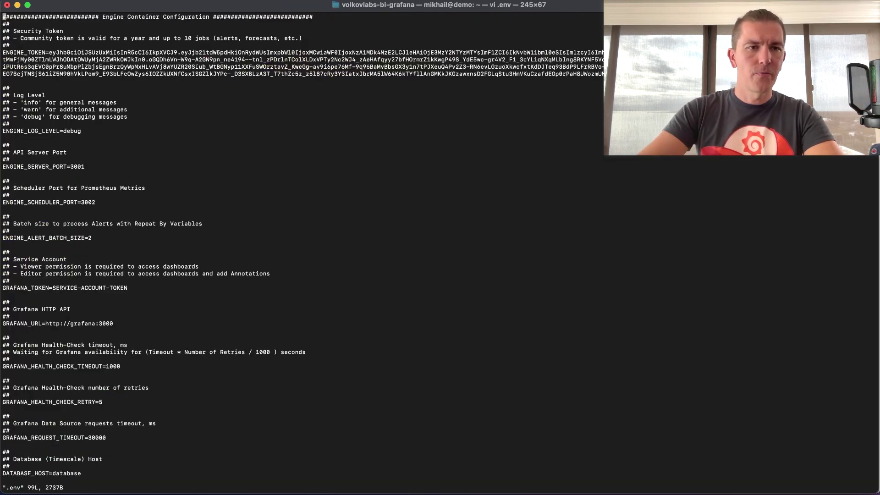
pyautogui.press('Down')
pyautogui.press('Down')
pyautogui.press('Down')
pyautogui.press('Down')
pyautogui.press('Down')
pyautogui.press('Down')
pyautogui.press('Down')
pyautogui.press('Down')
pyautogui.press('Down')
pyautogui.press('Down')
pyautogui.press('Down')
pyautogui.press('Down')
pyautogui.press('Down')
pyautogui.press('Down')
pyautogui.press('Down')
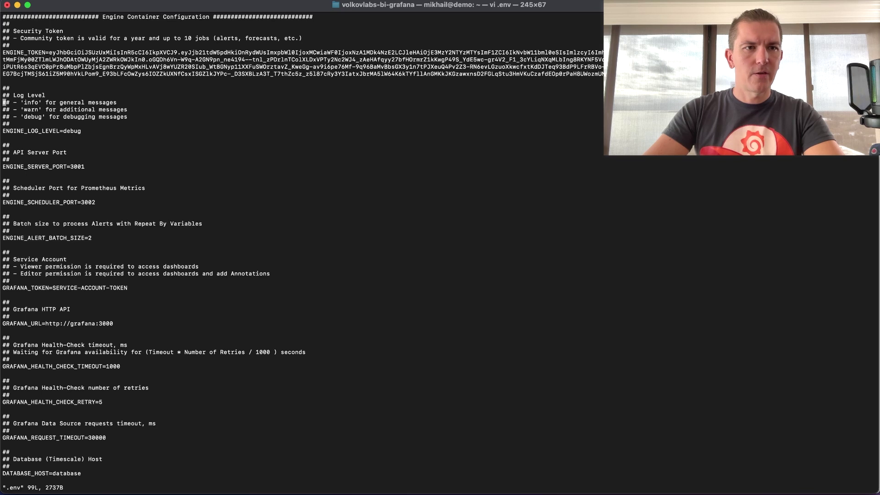
pyautogui.press('Down')
pyautogui.press('Down')
pyautogui.press('Down')
pyautogui.press('Down')
pyautogui.press('Down')
pyautogui.press('Down')
pyautogui.press('Down')
pyautogui.press('Down')
pyautogui.press('Down')
pyautogui.press('Down')
pyautogui.press('Down')
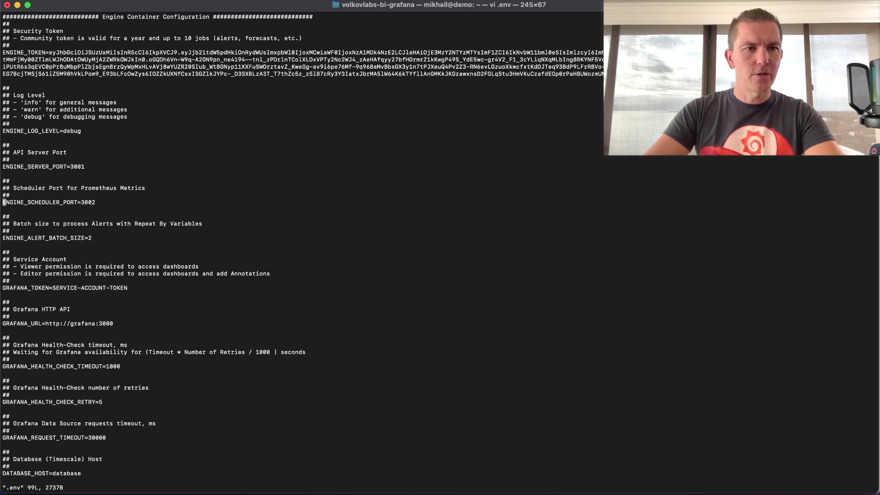
pyautogui.press('Down')
pyautogui.press('Down')
pyautogui.press('Down')
pyautogui.press('Down')
pyautogui.press('Down')
pyautogui.press('Down')
pyautogui.press('Down')
pyautogui.press('Down')
pyautogui.press('Down')
pyautogui.press('Right')
pyautogui.press('Right')
pyautogui.press('Right')
pyautogui.press('Right')
pyautogui.press('Right')
pyautogui.press('Right')
pyautogui.press('Right')
pyautogui.press('Right')
pyautogui.press('Right')
pyautogui.press('Right')
pyautogui.press('Right')
pyautogui.press('Right')
pyautogui.press('Right')
pyautogui.press('Right')
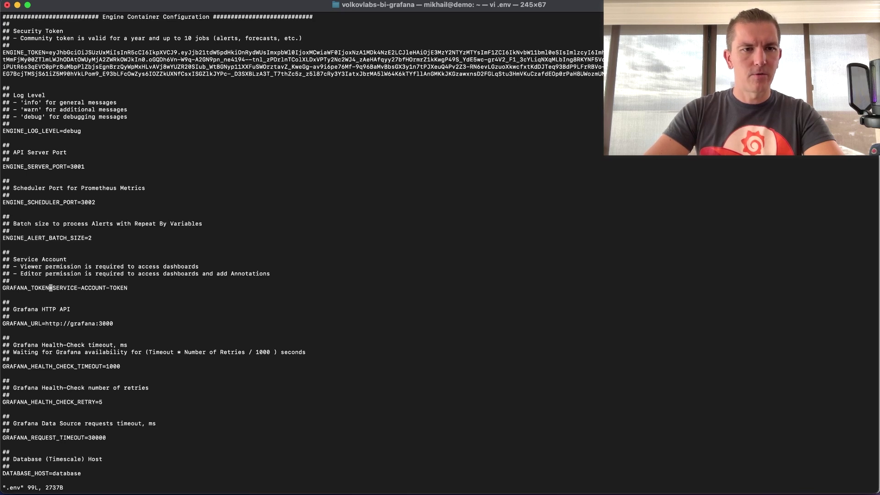
pyautogui.press('i')
pyautogui.press('super+v')
pyautogui.press('Return')
pyautogui.press('Escape')
pyautogui.press('d')
pyautogui.press('d')
pyautogui.write(':wq')
pyautogui.press('Return')
# - Run docker compose up and highlight the scheduled-job and add-annotation log lines, then return to Grafana
pyautogui.write('docker compose up')
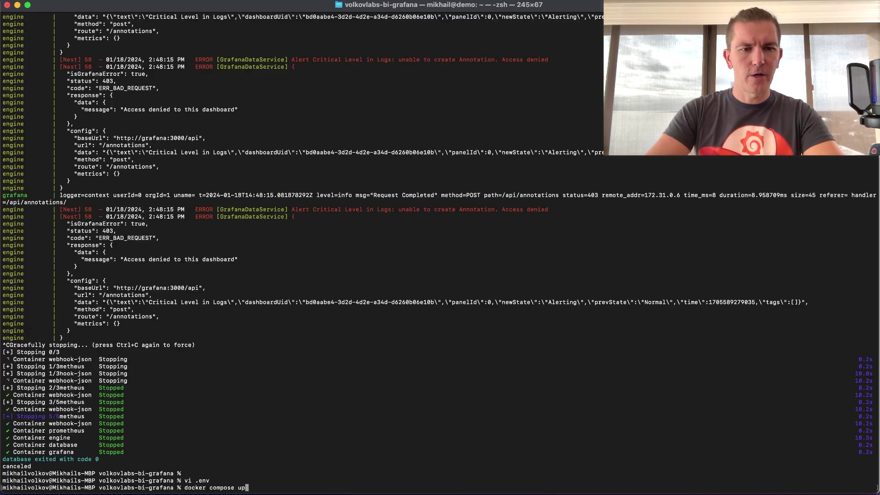
pyautogui.press('Return')
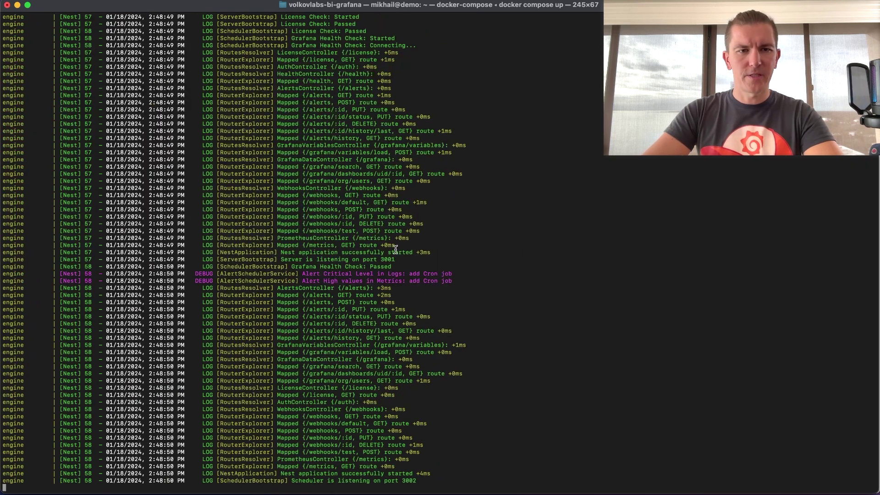
pyautogui.moveTo(194, 274); pyautogui.dragTo(463, 280)
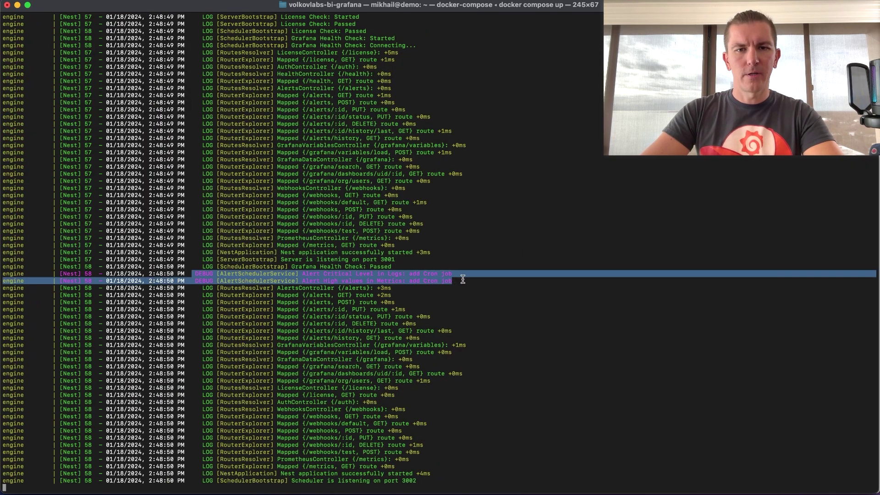
pyautogui.click(211, 277)
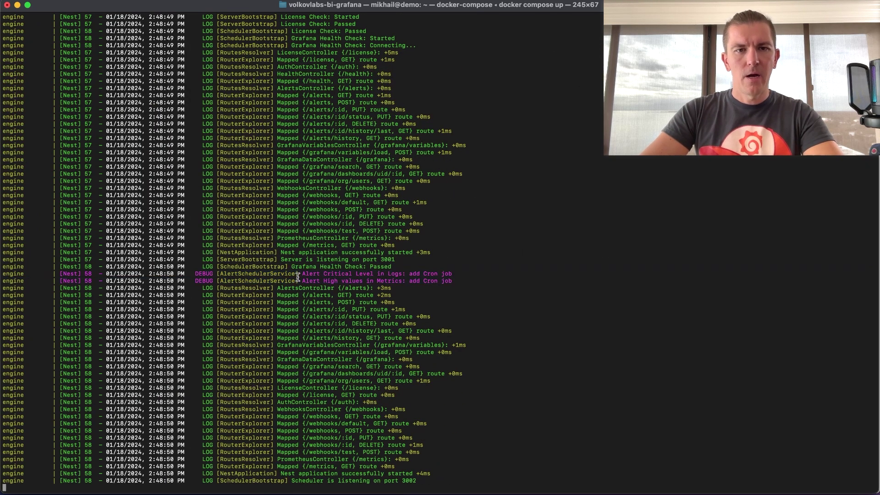
pyautogui.scroll(15, 368, 120)
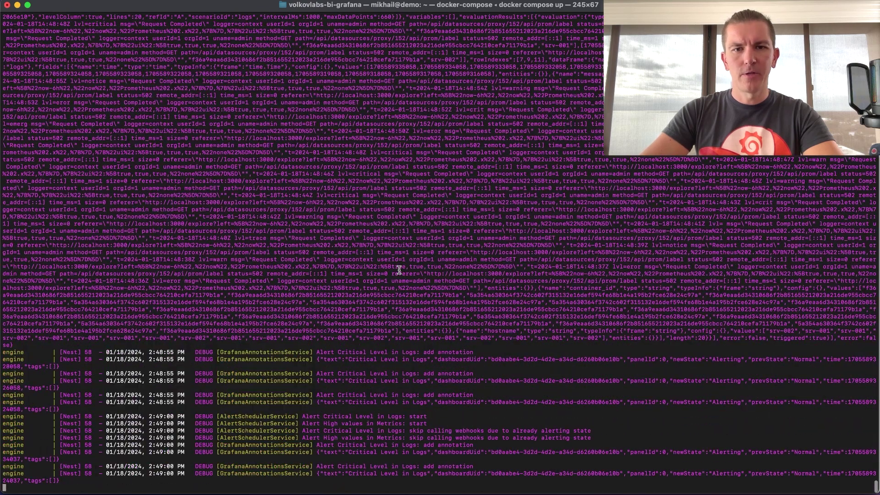
pyautogui.moveTo(316, 352)
pyautogui.mouseDown()
pyautogui.moveTo(459, 367)
pyautogui.moveTo(514, 406)
pyautogui.moveTo(520, 396)
pyautogui.mouseUp()
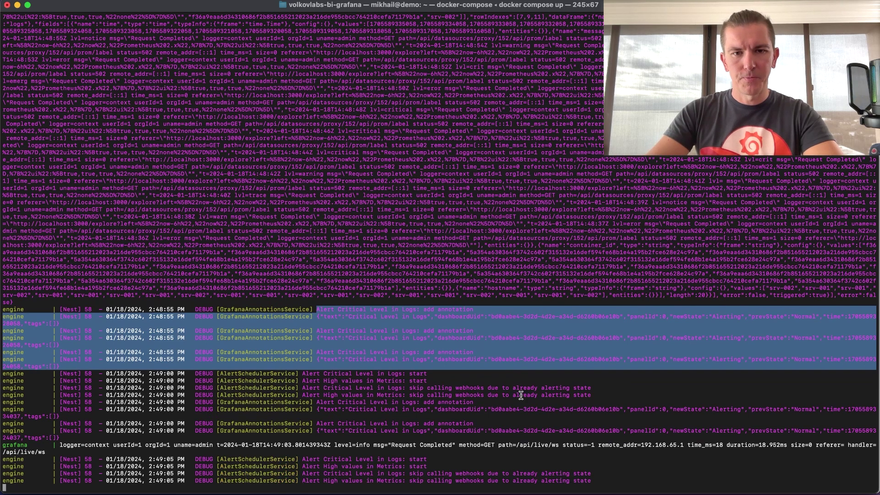
pyautogui.press('super+Tab')
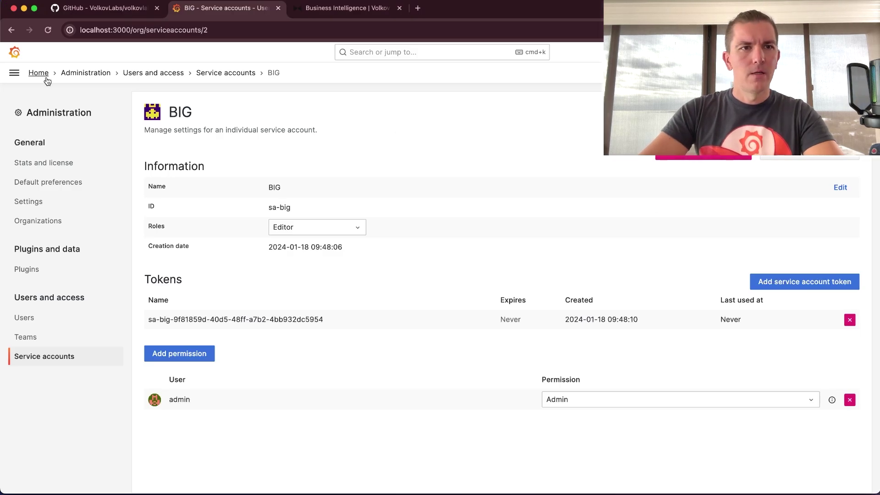
# - Open Business Intelligence Demo from Home and zoom its Metrics chart to 09:48:35–09:49:03
pyautogui.click(44, 73)
pyautogui.click(92, 400)
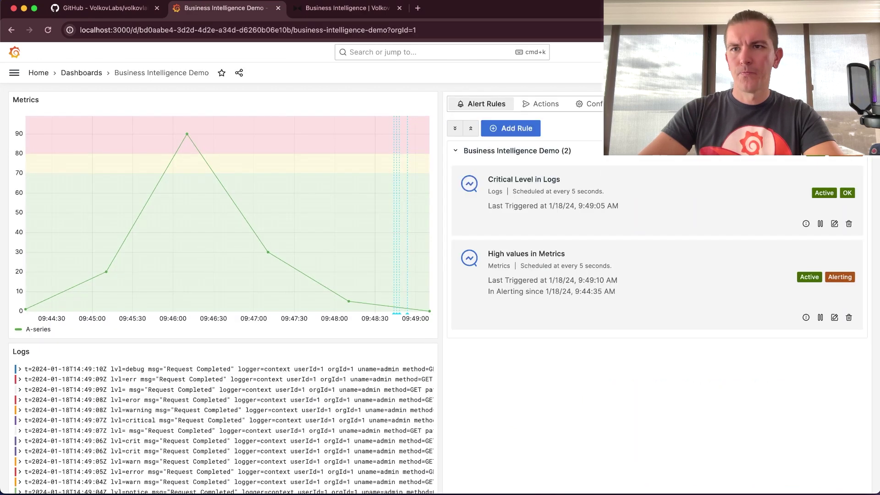
pyautogui.moveTo(394, 314)
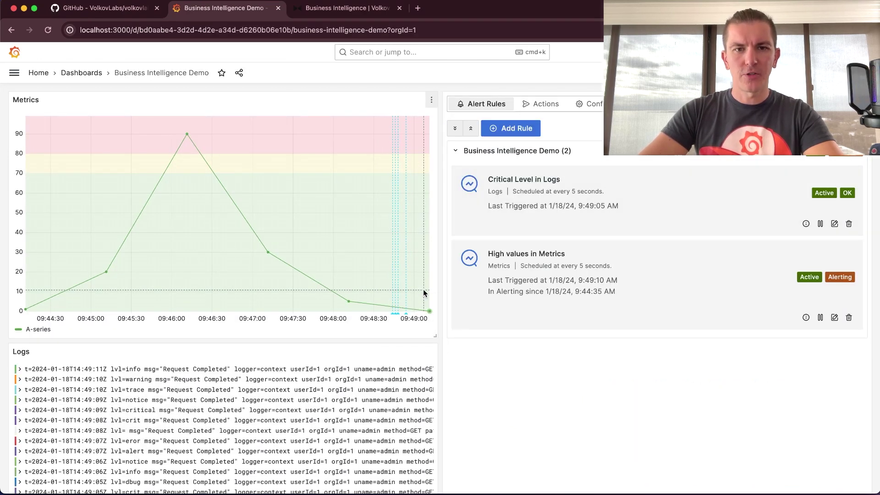
pyautogui.moveTo(380, 290); pyautogui.dragTo(419, 289)
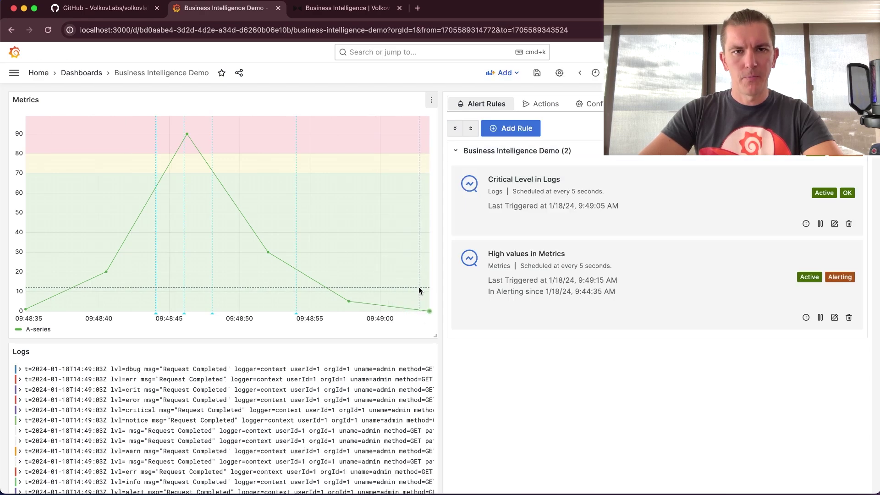
pyautogui.moveTo(296, 315)
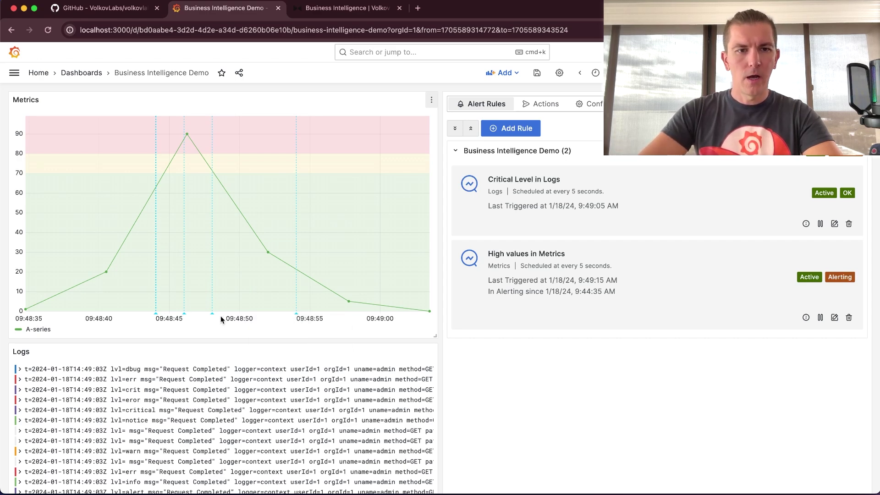
pyautogui.moveTo(158, 314)
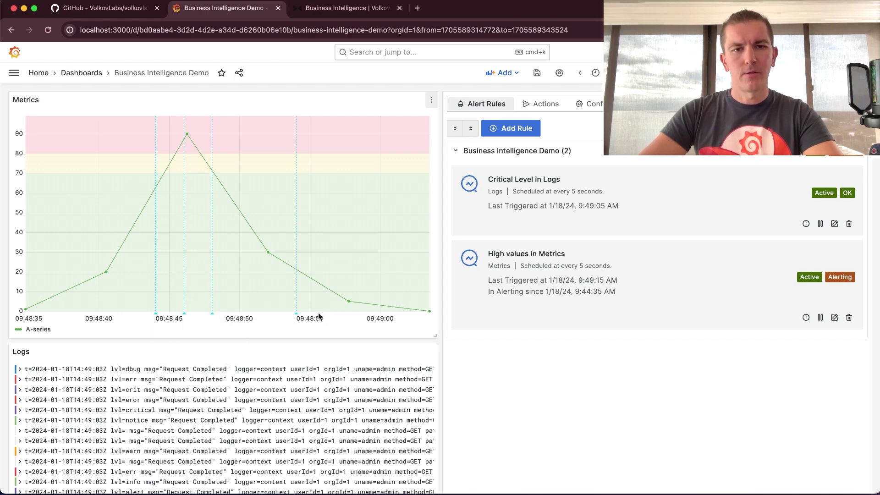
pyautogui.moveTo(296, 316)
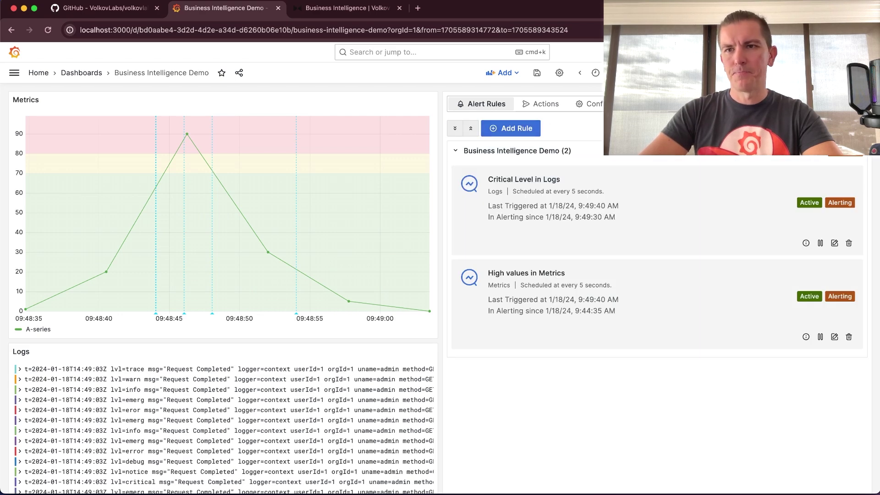
pyautogui.scroll(-1, 449, 266)
# - Open Engine Monitoring from Dashboards, checking the instance and Alert filters but leaving both at All
pyautogui.scroll(1, 449, 265)
pyautogui.click(62, 74)
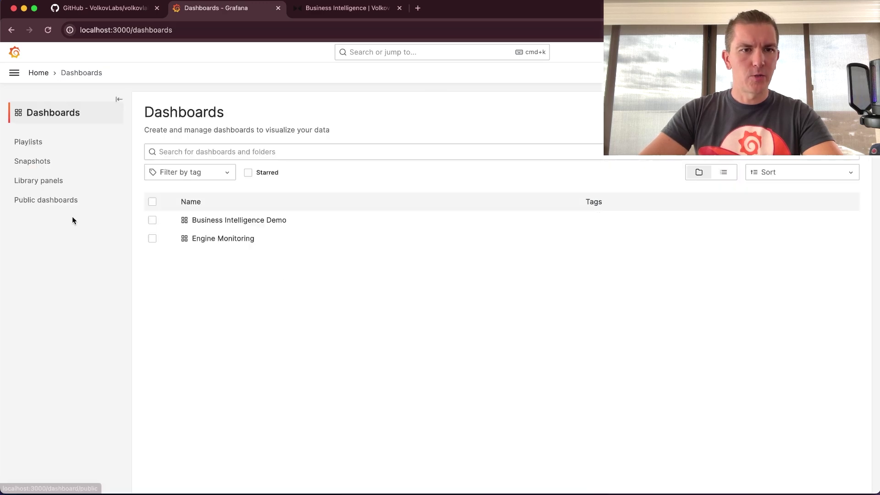
pyautogui.click(216, 237)
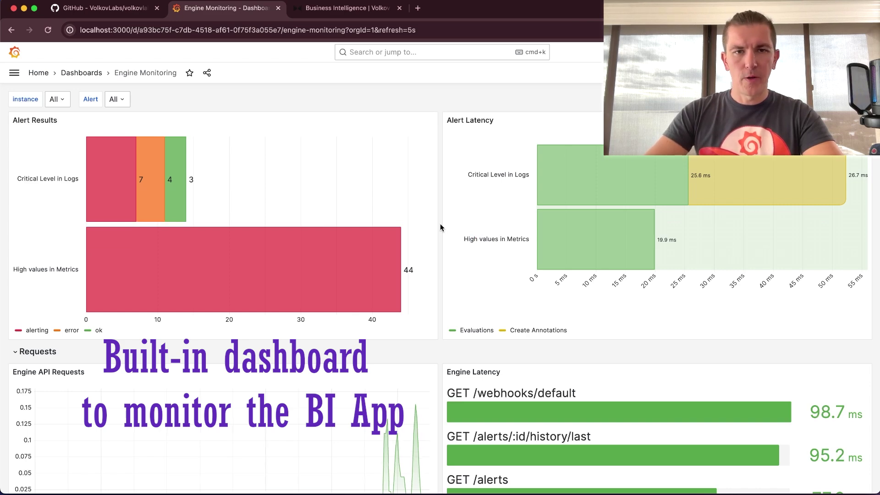
pyautogui.click(61, 98)
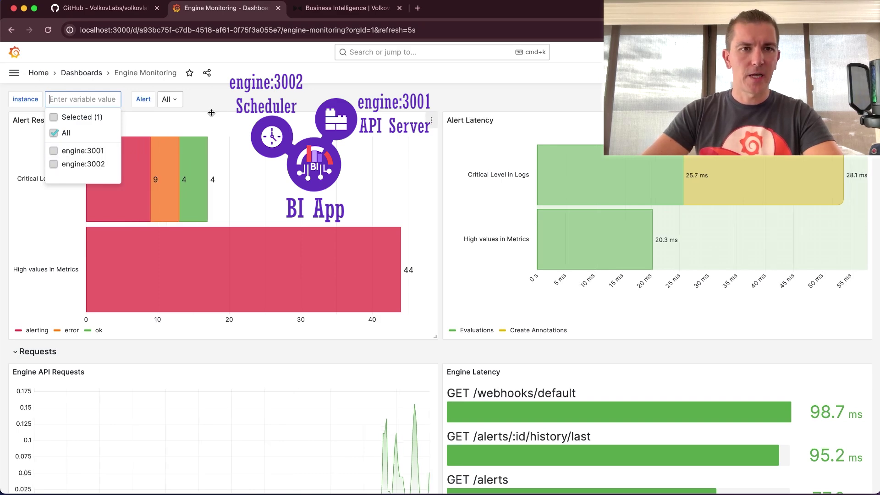
pyautogui.click(242, 98)
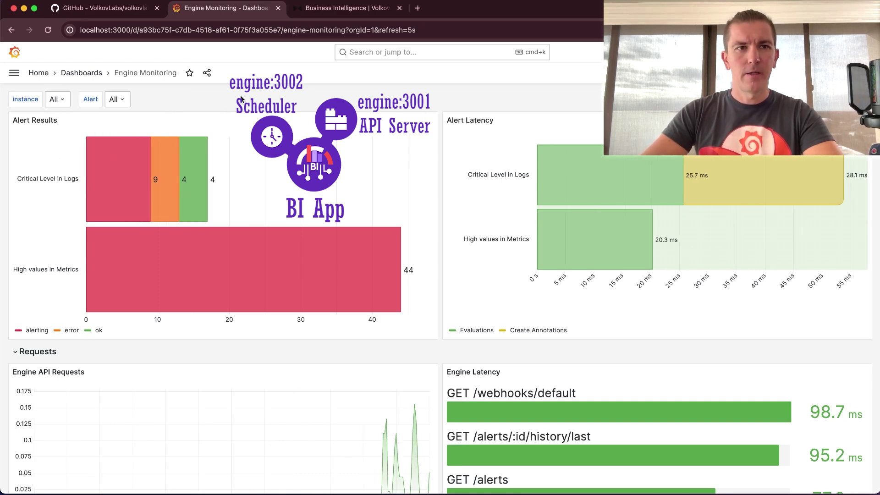
pyautogui.click(124, 99)
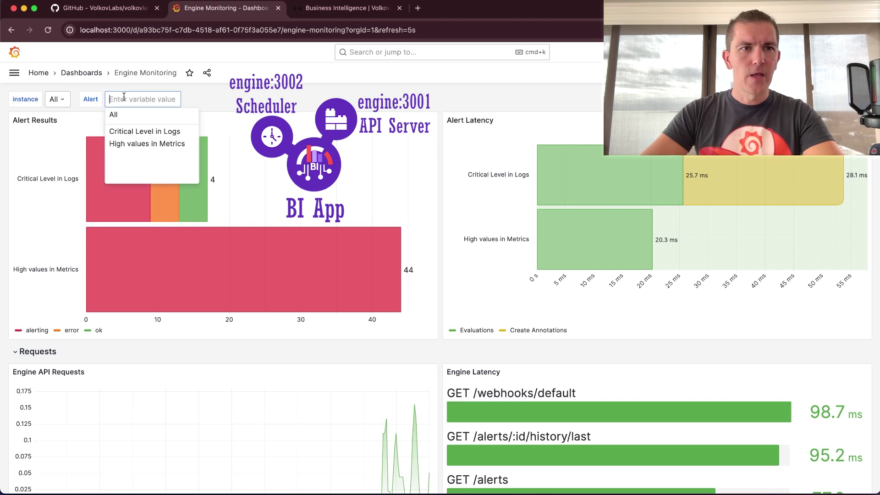
pyautogui.click(222, 94)
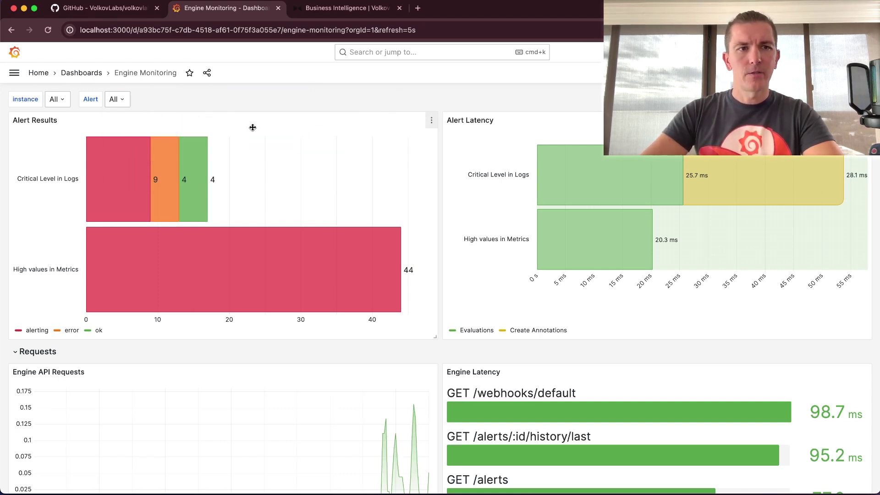
pyautogui.moveTo(117, 195)
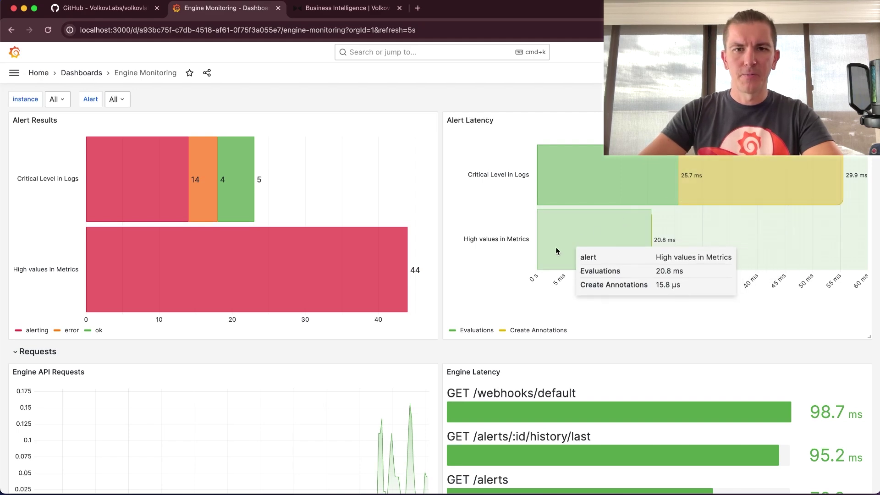
# - Scroll Engine Monitoring down to the Processes row with CPU and memory charts for engine:3001 and engine:3002
pyautogui.scroll(-5, 438, 315)
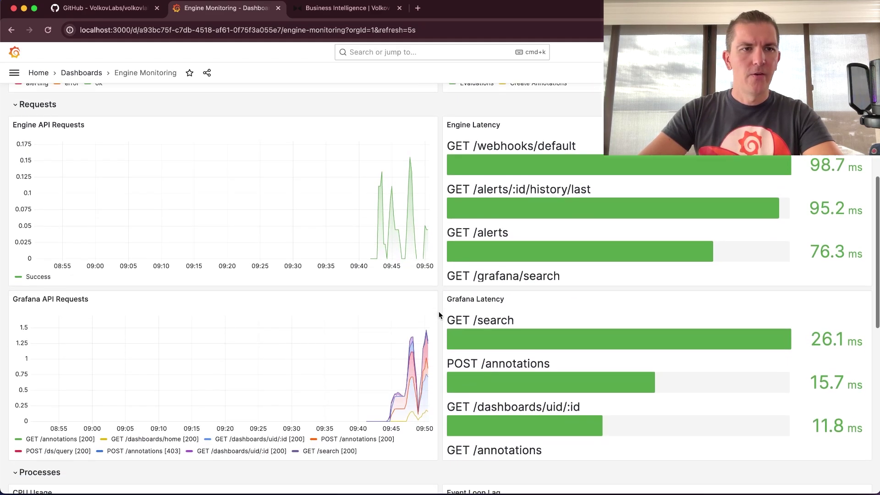
pyautogui.scroll(1, 439, 312)
pyautogui.moveTo(403, 262)
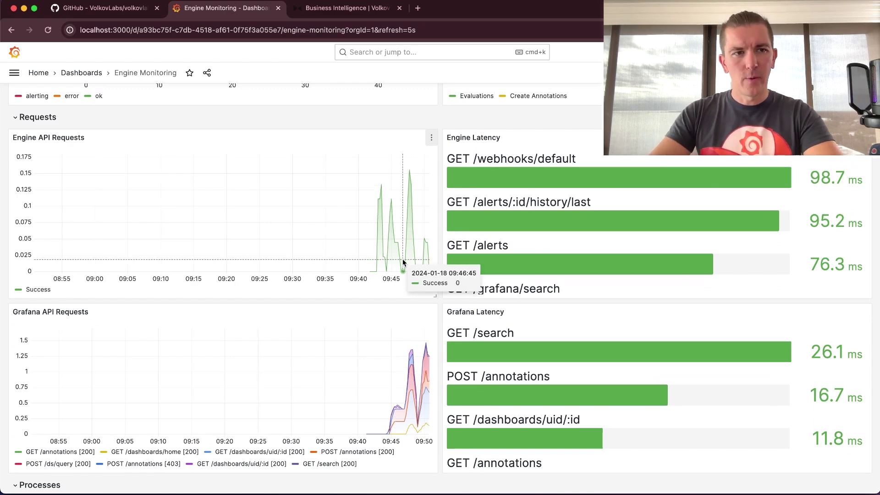
pyautogui.moveTo(398, 370)
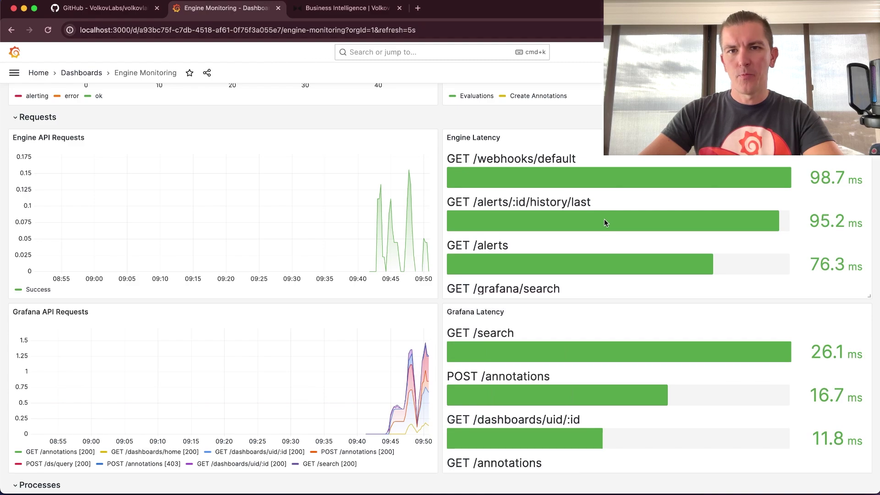
pyautogui.scroll(-3, 598, 226)
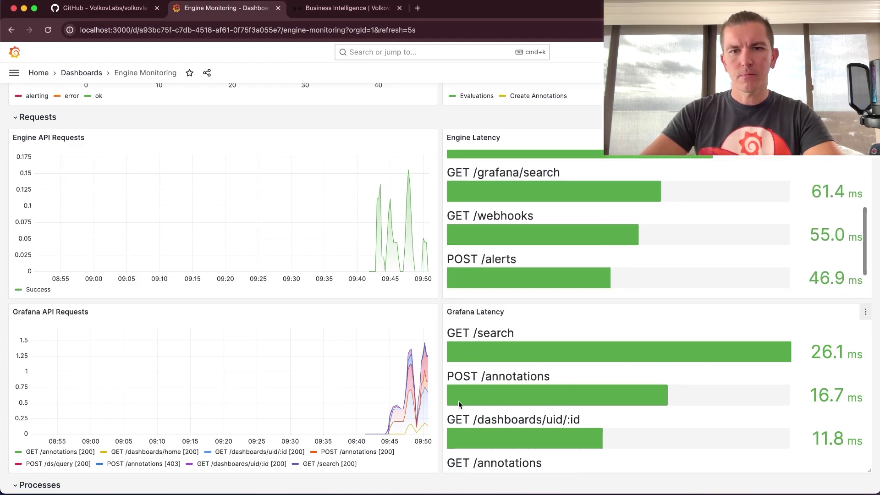
pyautogui.scroll(-2, 460, 406)
pyautogui.scroll(-8, 440, 403)
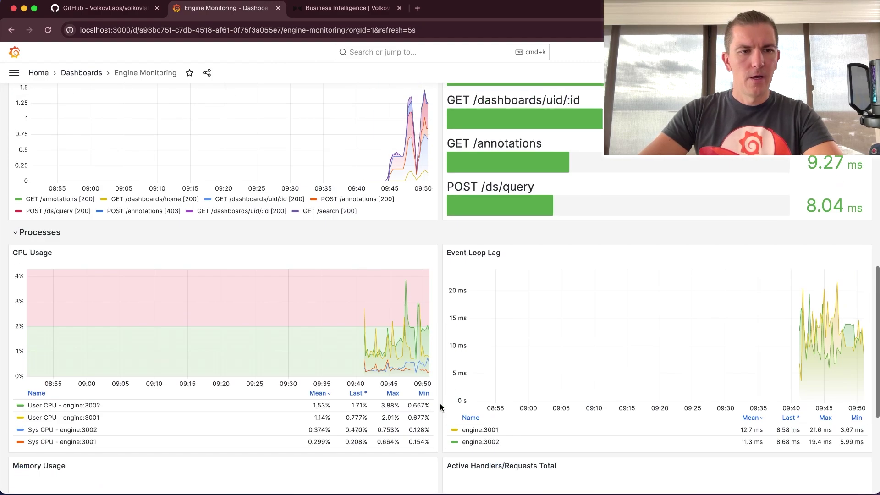
pyautogui.scroll(-2, 440, 404)
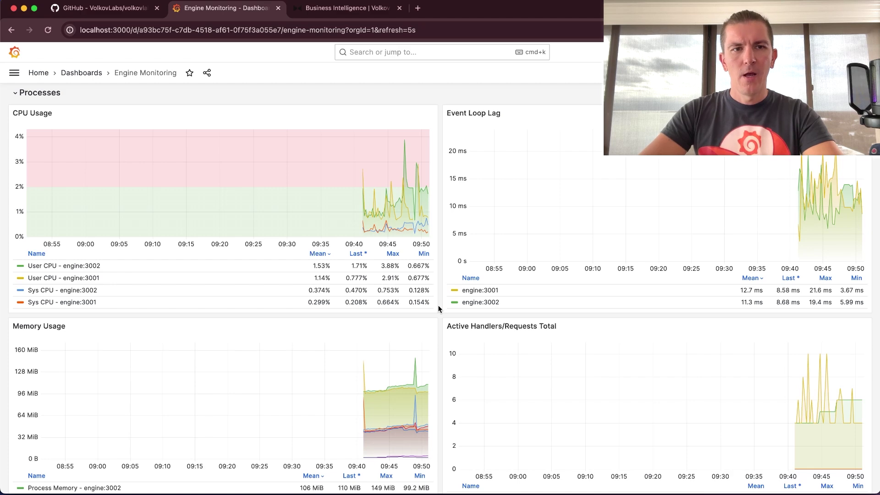
pyautogui.click(432, 114)
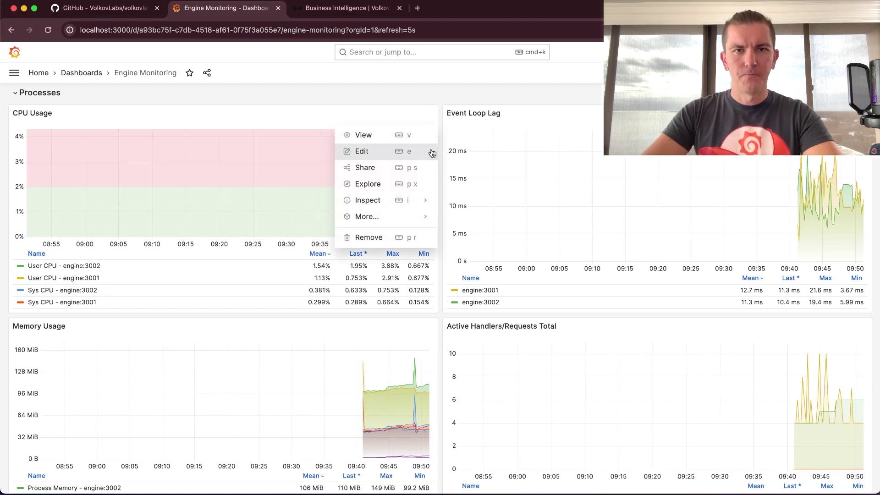
pyautogui.click(430, 149)
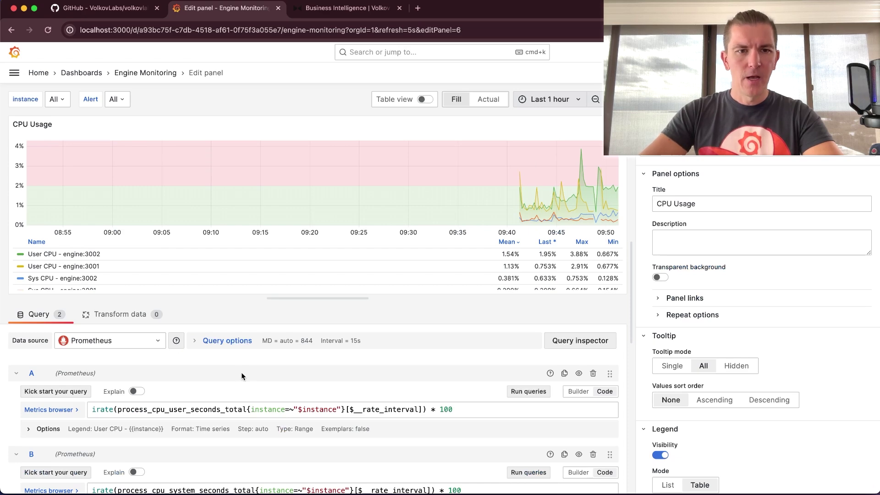
pyautogui.scroll(-3, 268, 359)
pyautogui.scroll(2, 257, 394)
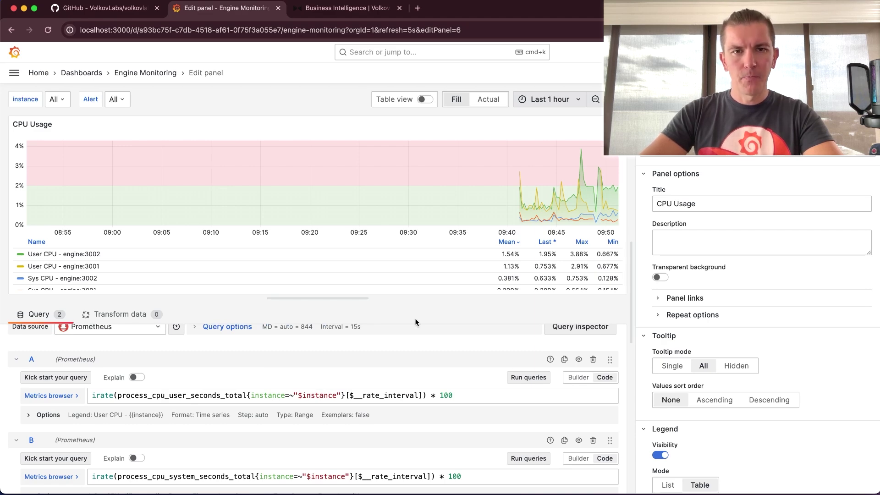
pyautogui.scroll(-20, 645, 274)
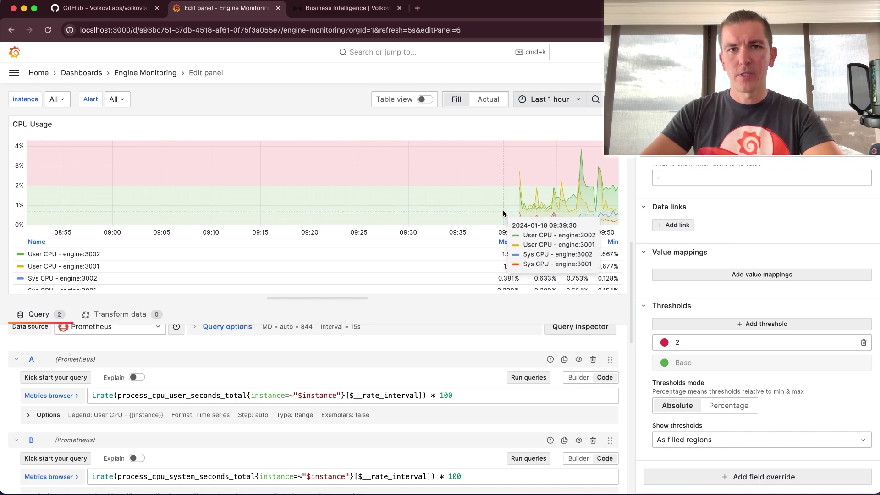
pyautogui.press('Escape')
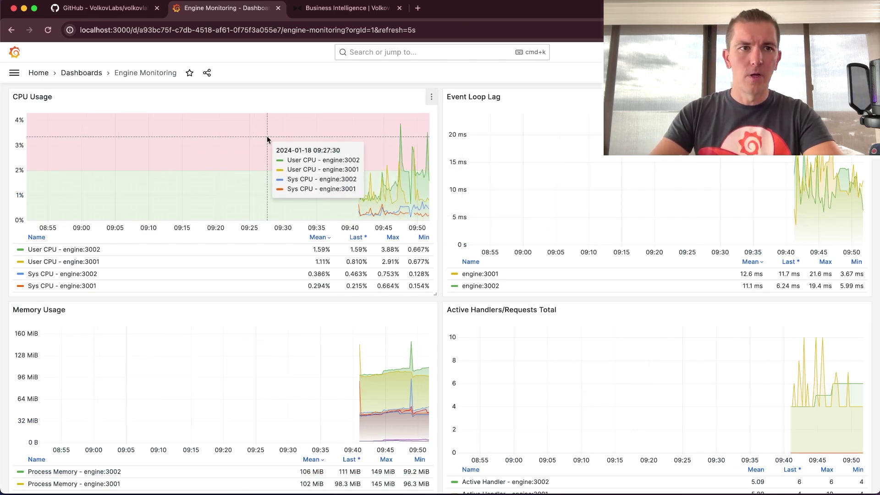
# - Reopen Business Intelligence Demo from the Dashboards list to view its Metrics chart and alert rules
pyautogui.click(85, 73)
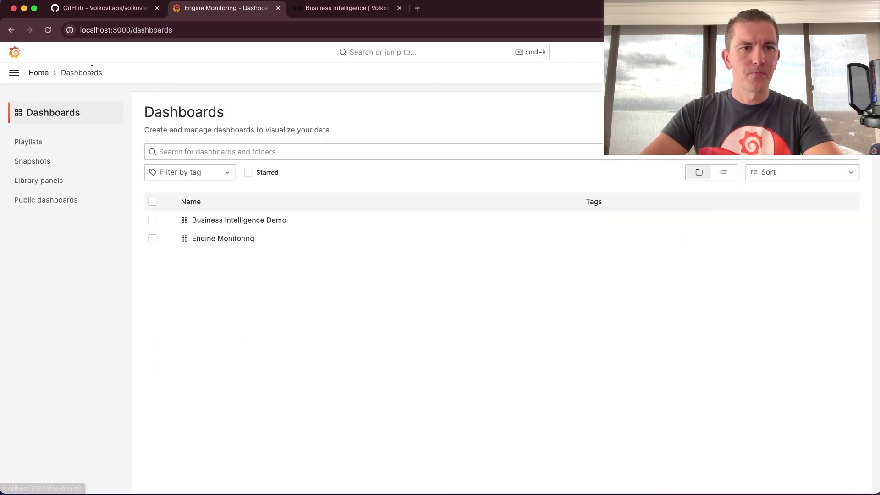
pyautogui.click(225, 220)
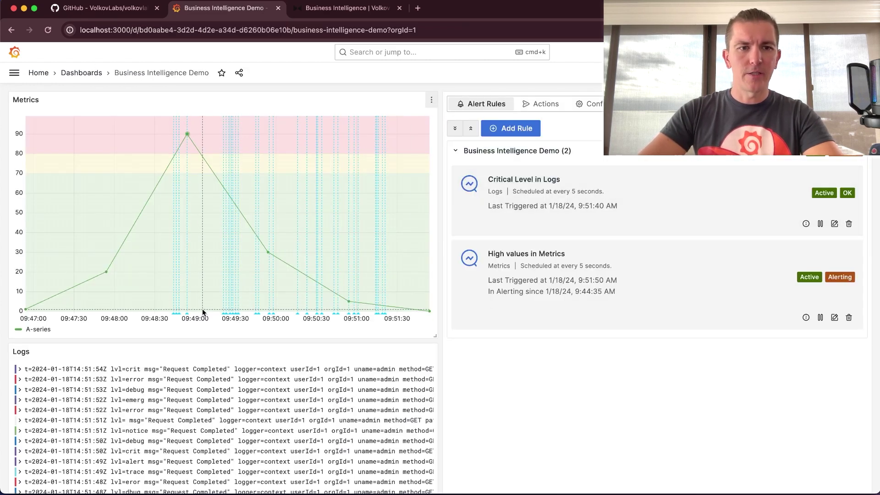
pyautogui.moveTo(308, 314)
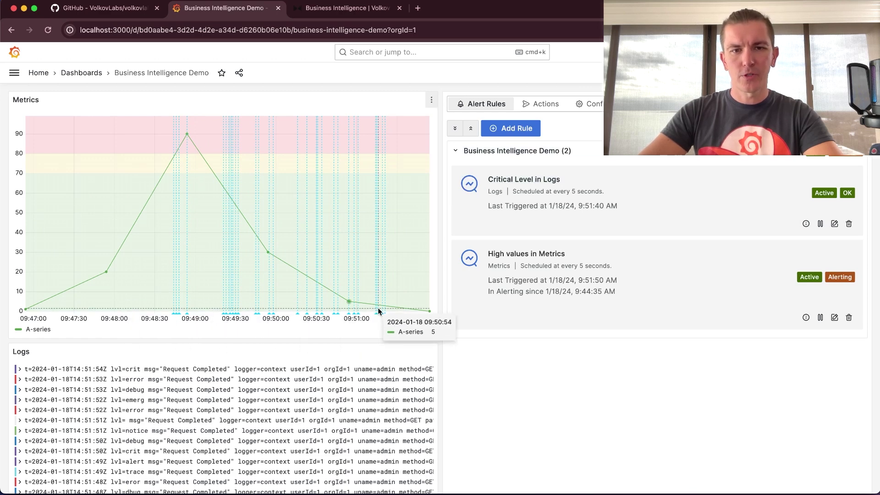
pyautogui.moveTo(385, 314)
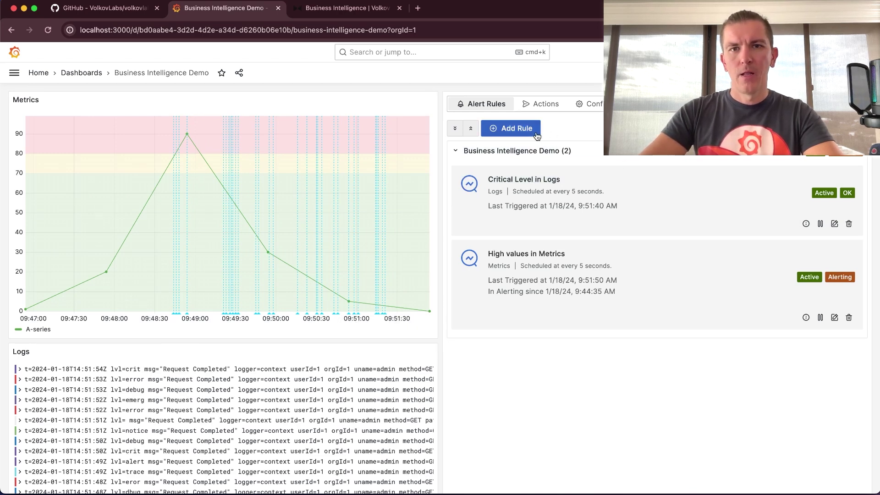
# - Create a new alert rule titled High CPU Usage with schedule */5 * * * * *
pyautogui.click(511, 129)
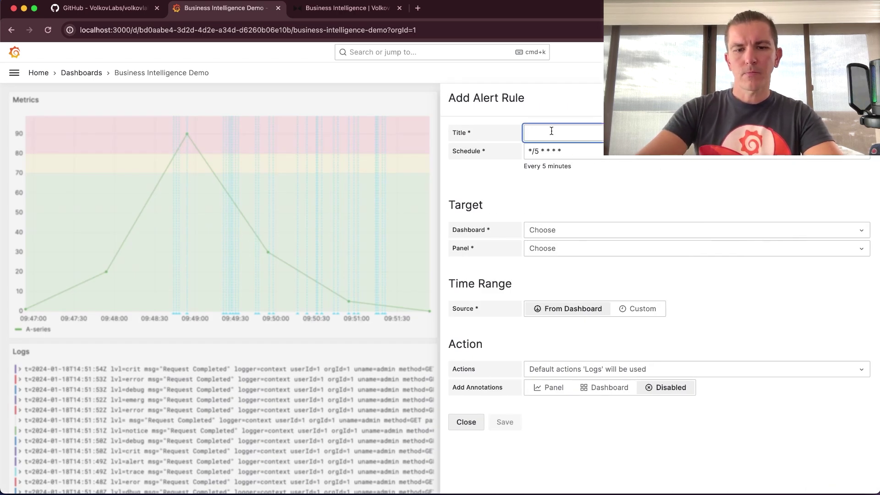
pyautogui.write('High CPU Usage')
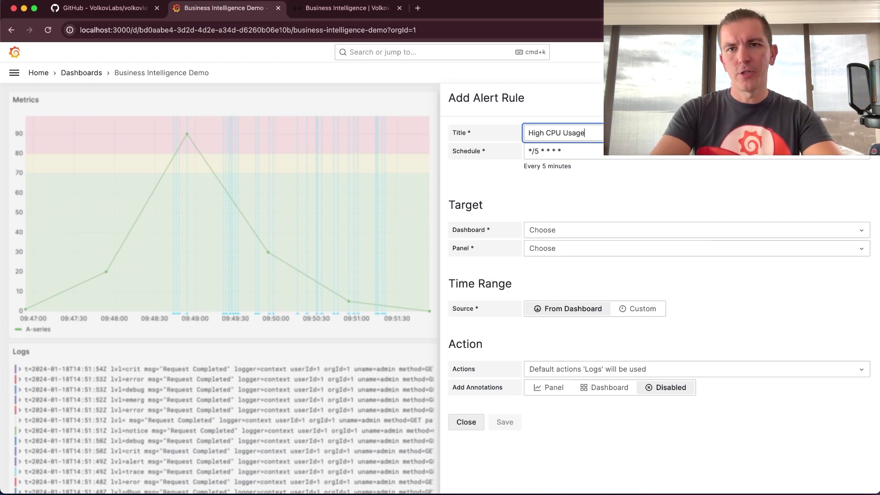
pyautogui.click(571, 152)
pyautogui.write('*')
pyautogui.click(599, 187)
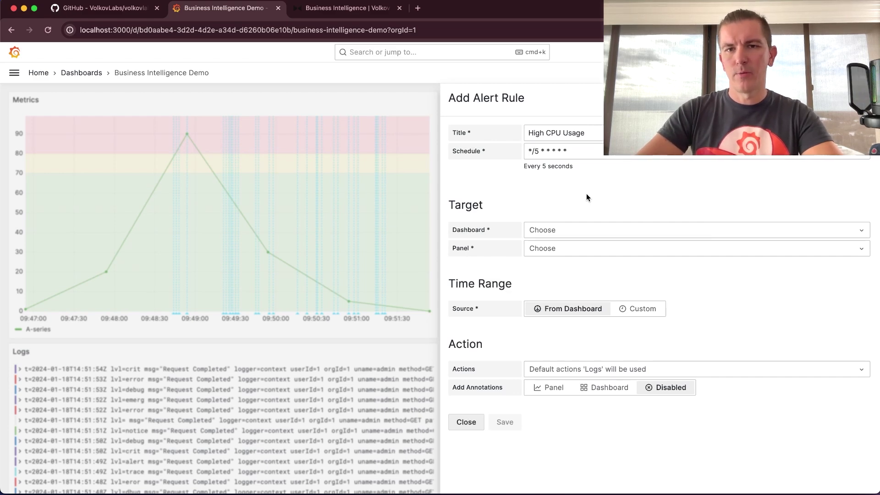
# - Target the CPU Usage [timeseries] panel on the Engine Monitoring dashboard
pyautogui.click(566, 236)
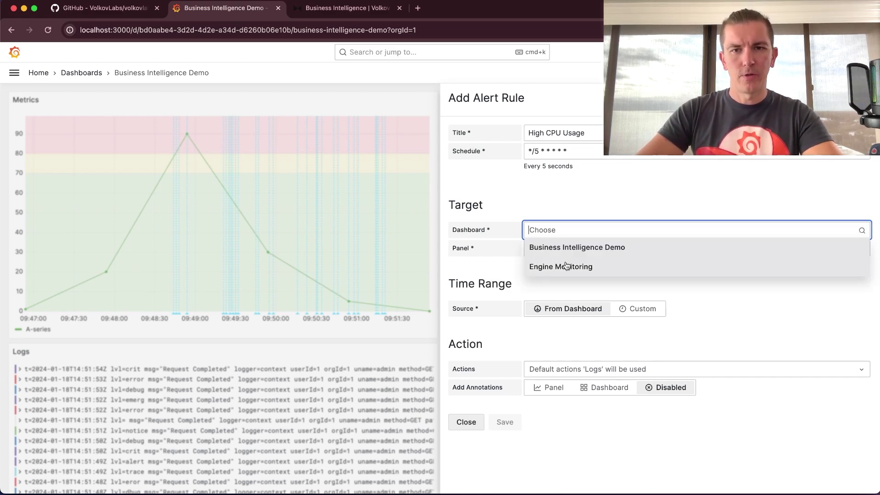
pyautogui.click(567, 266)
pyautogui.click(578, 248)
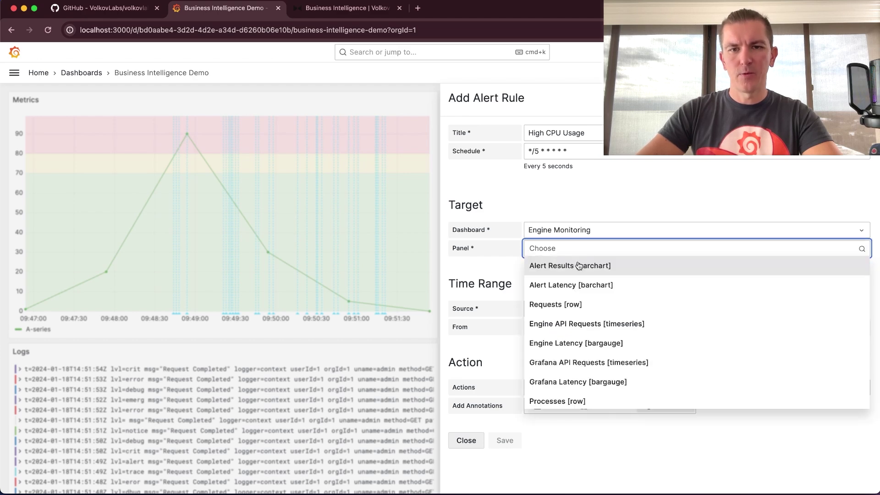
pyautogui.write('cpu')
pyautogui.click(569, 267)
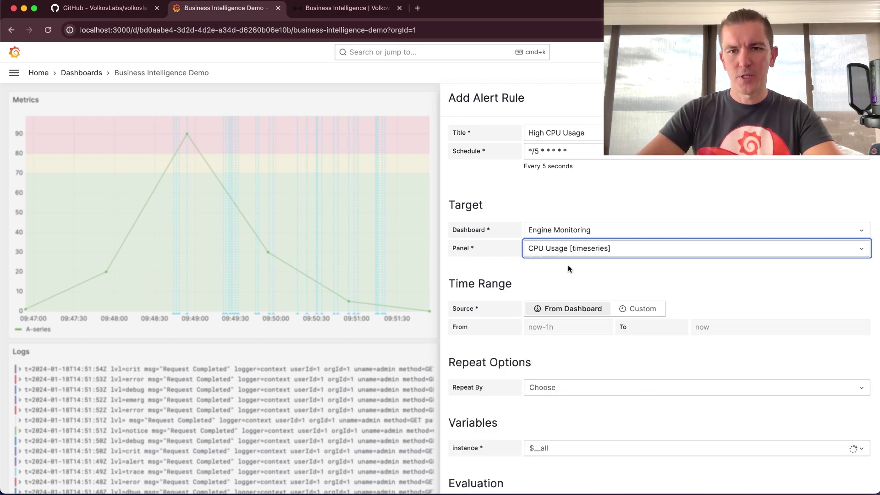
pyautogui.scroll(-3, 663, 270)
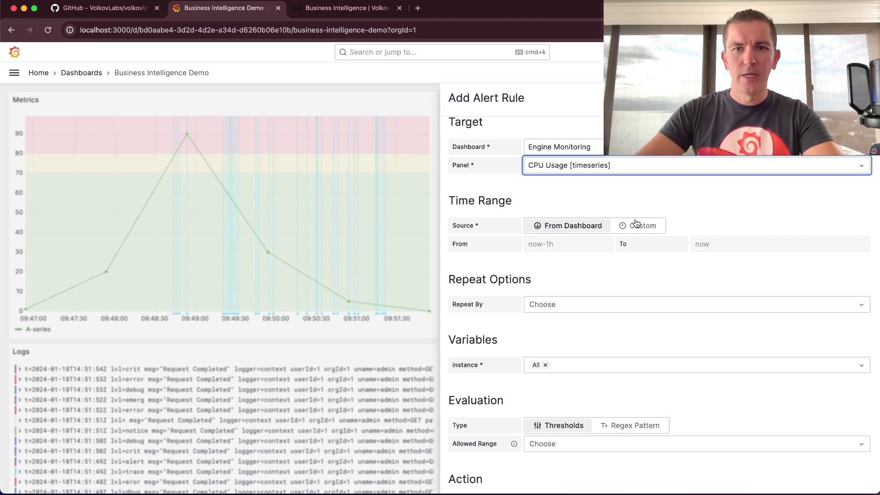
pyautogui.scroll(-2, 568, 262)
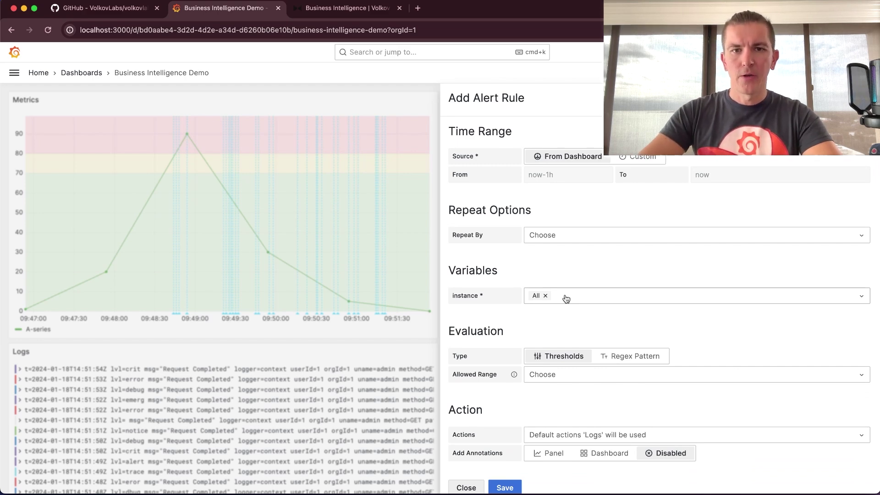
# - Repeat the alert by instance and set Allowed Range to Base only
pyautogui.click(581, 296)
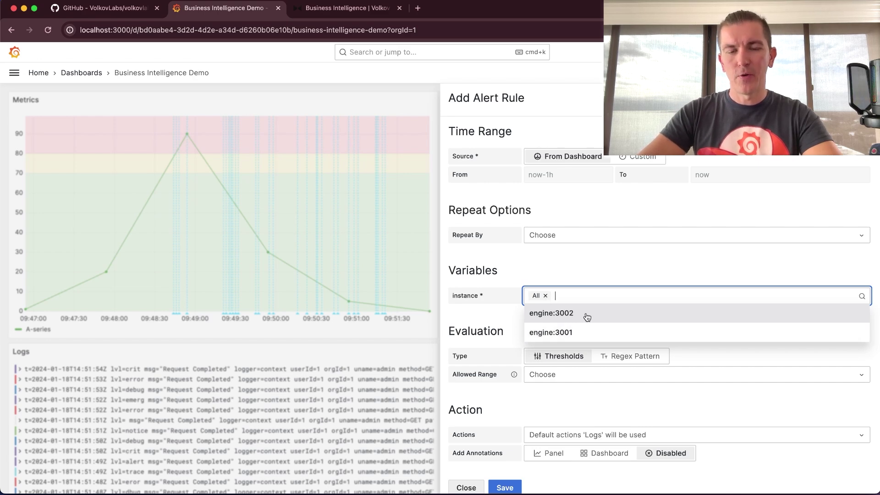
pyautogui.press('Escape')
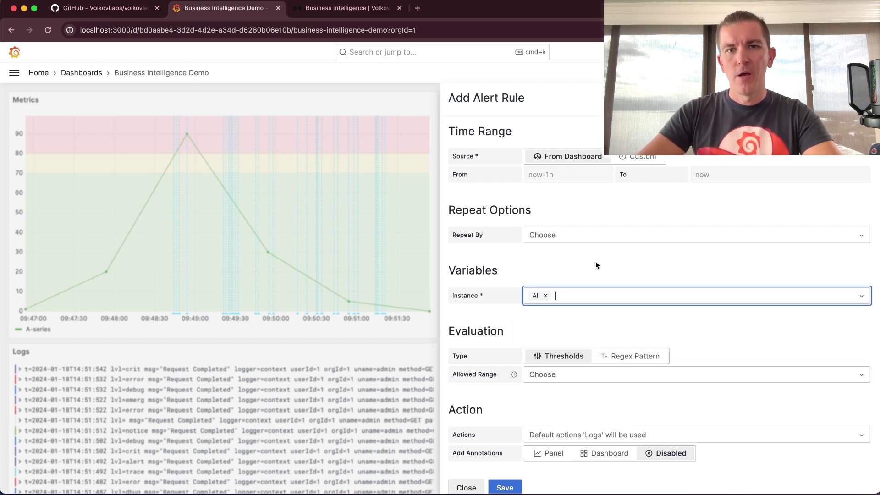
pyautogui.click(590, 234)
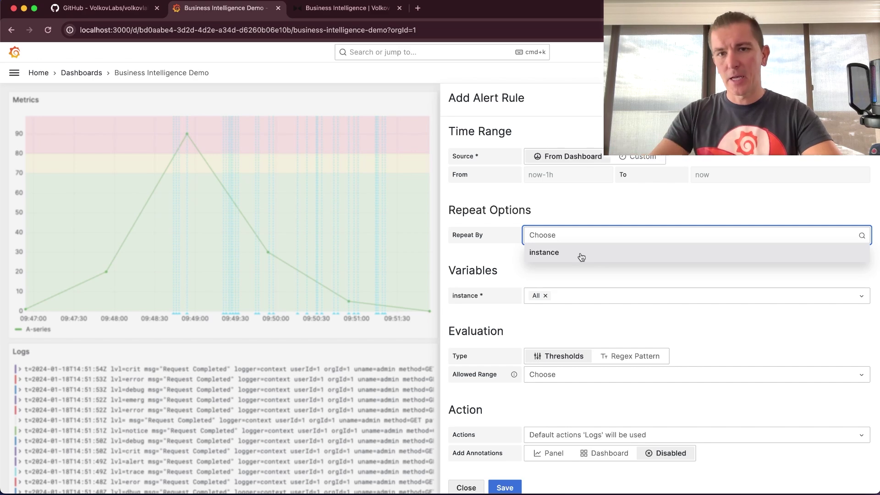
pyautogui.click(581, 256)
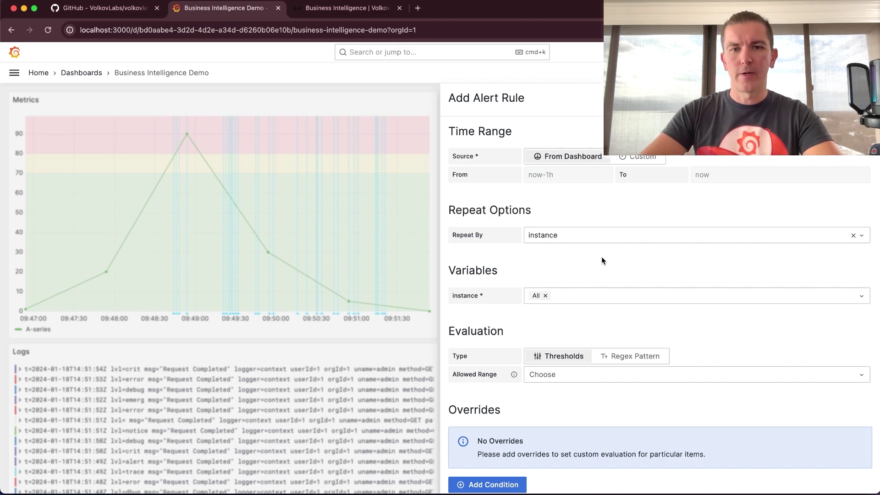
pyautogui.scroll(-3, 603, 260)
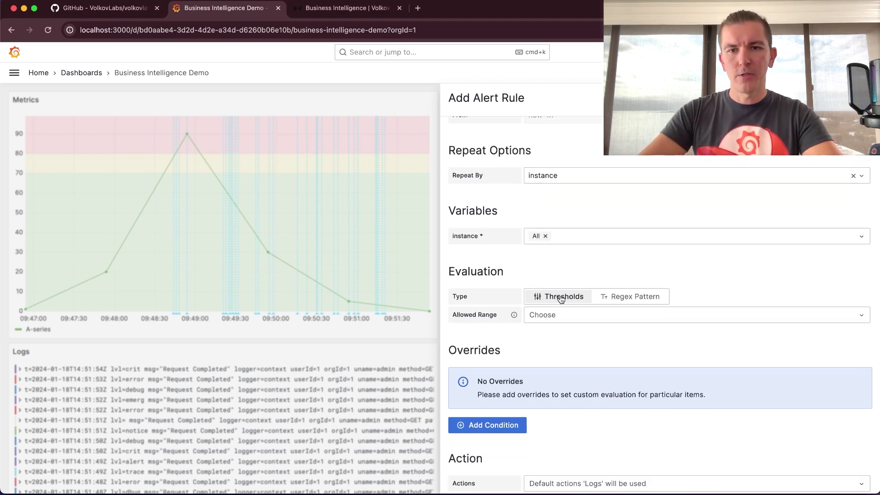
pyautogui.click(559, 314)
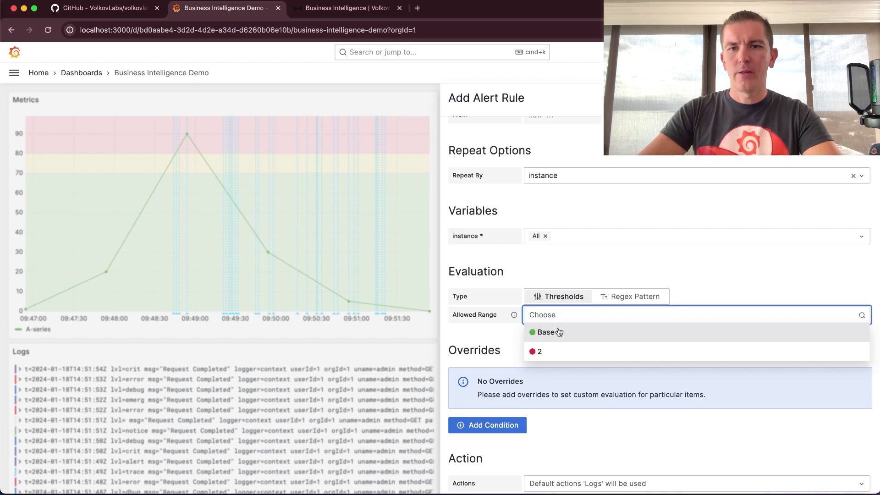
pyautogui.click(559, 332)
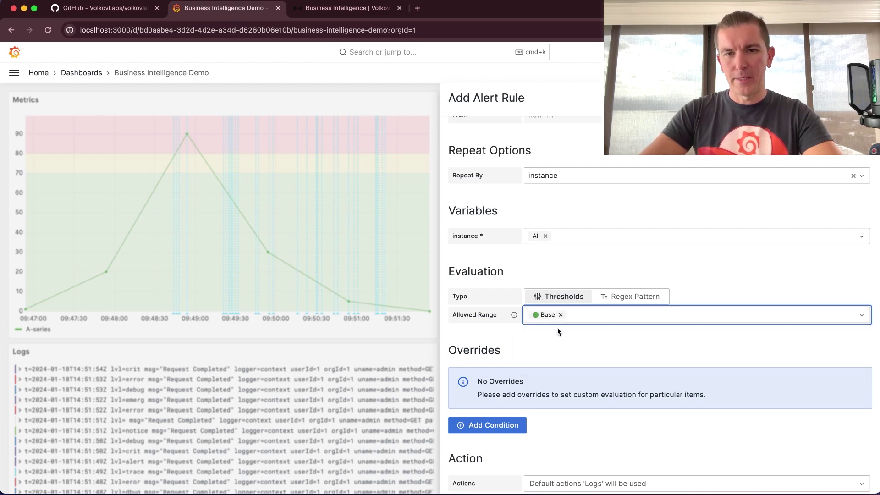
# - Add an override condition for engine:3002, then delete it
pyautogui.scroll(-2, 595, 339)
pyautogui.click(517, 371)
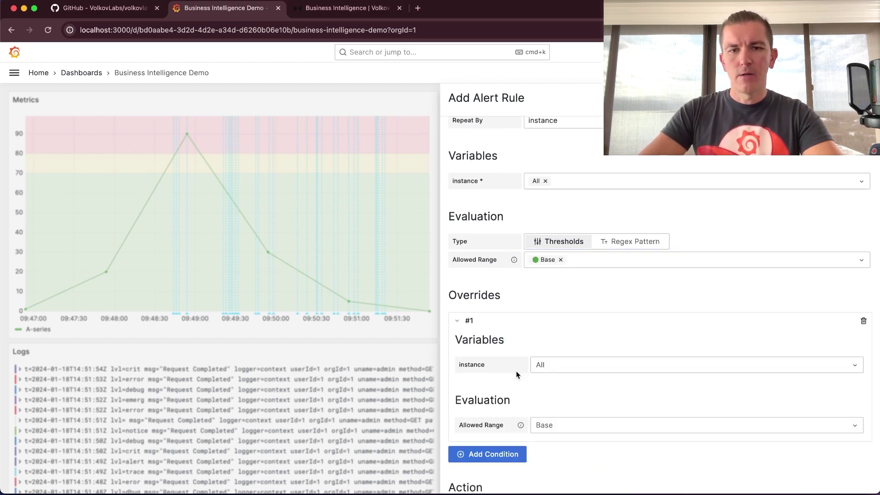
pyautogui.scroll(-2, 616, 337)
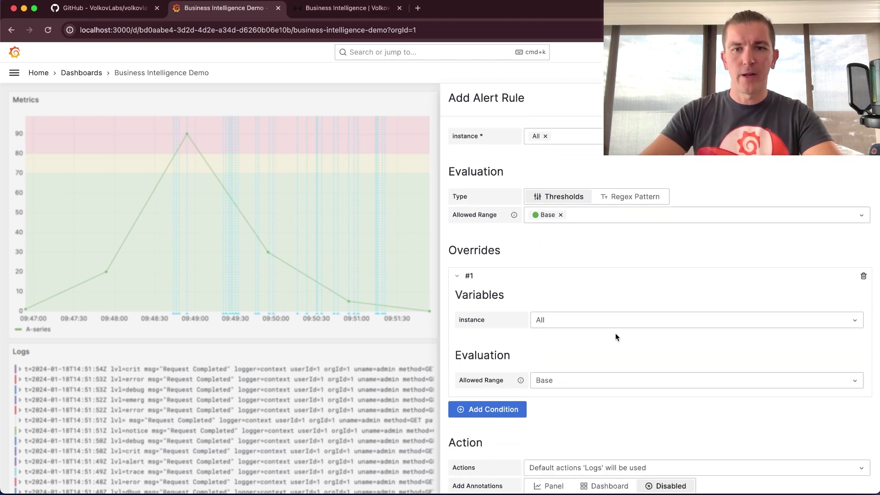
pyautogui.click(583, 321)
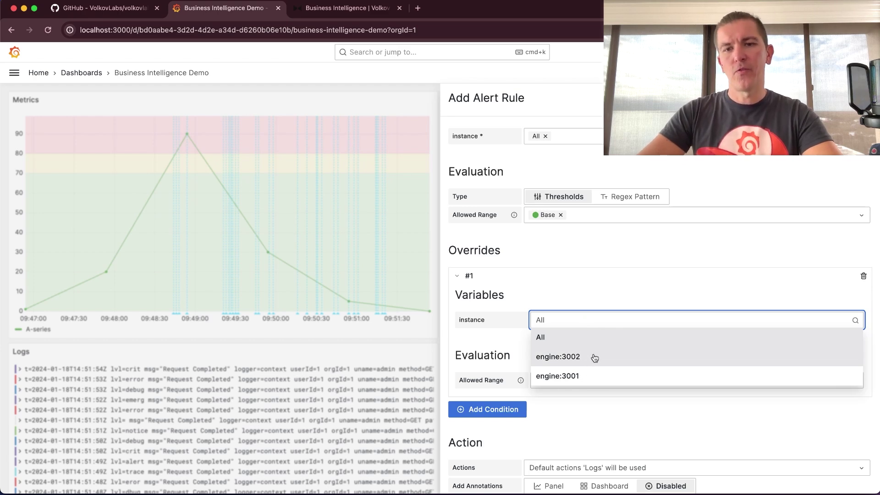
pyautogui.click(595, 358)
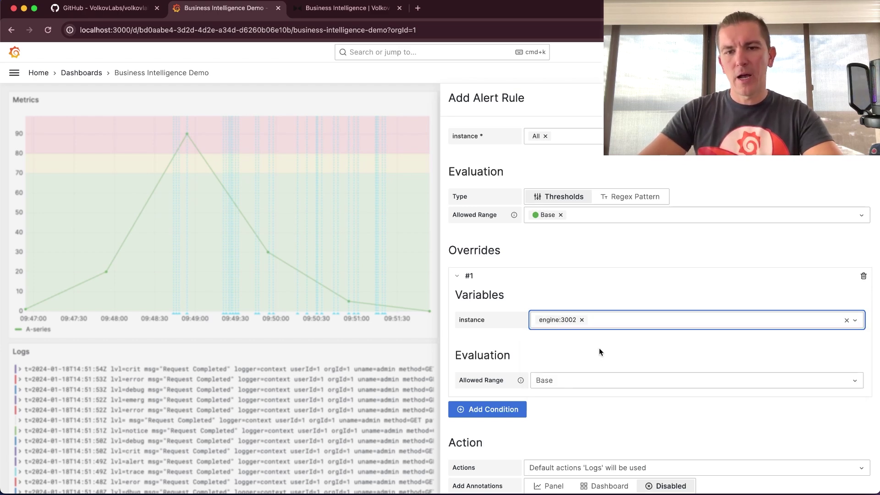
pyautogui.click(567, 380)
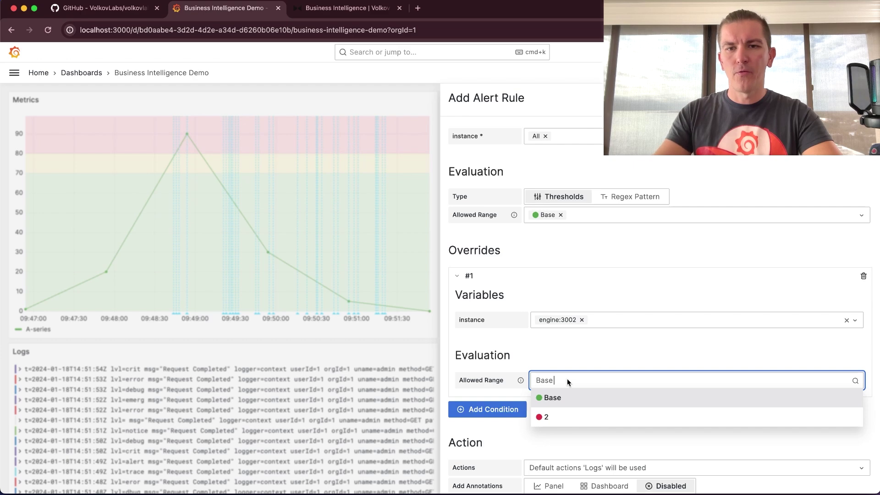
pyautogui.press('Escape')
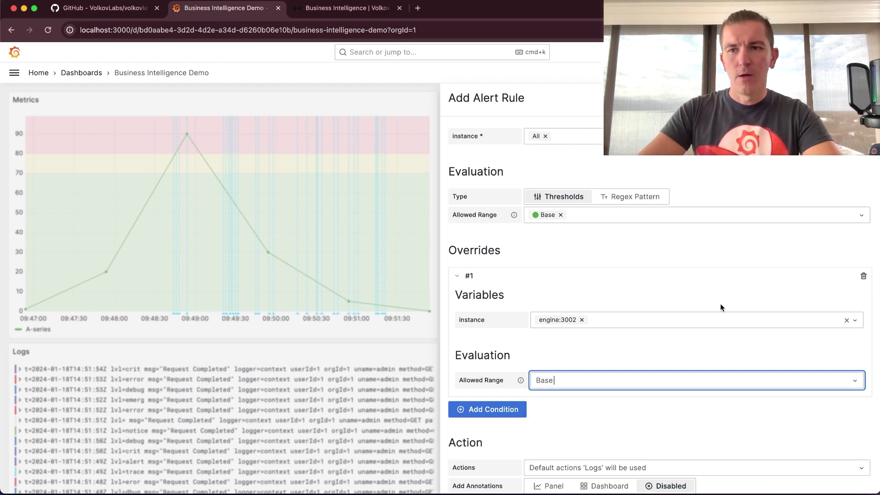
pyautogui.click(863, 276)
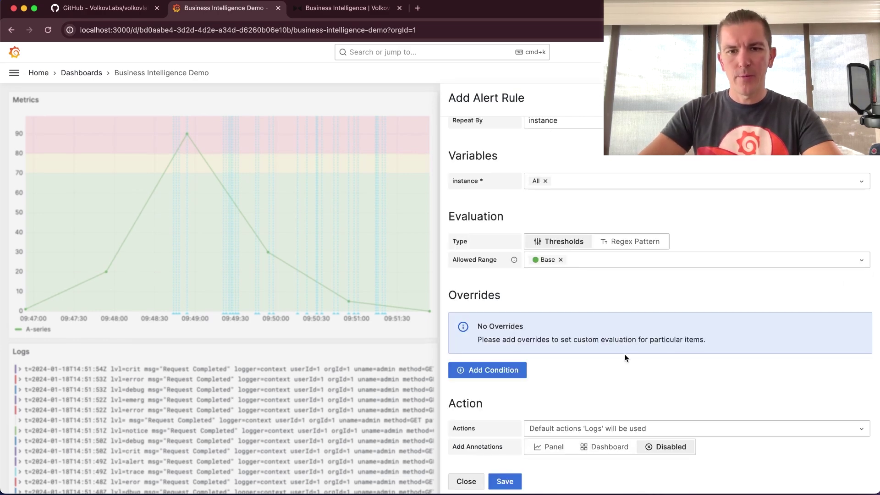
# - Set Add Annotations to Panel and choose Logs as the alert action
pyautogui.click(549, 448)
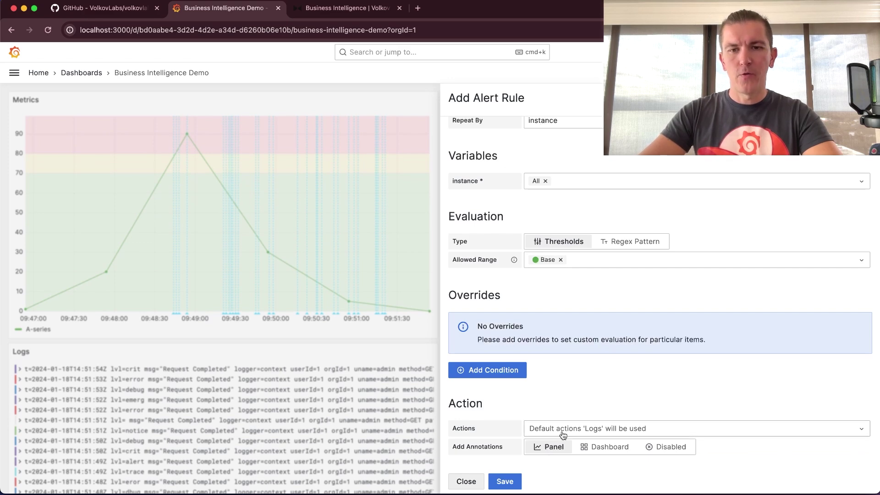
pyautogui.click(564, 435)
pyautogui.click(562, 444)
# - Save the High CPU Usage rule and find its annotation lines in the engine logs
pyautogui.click(506, 481)
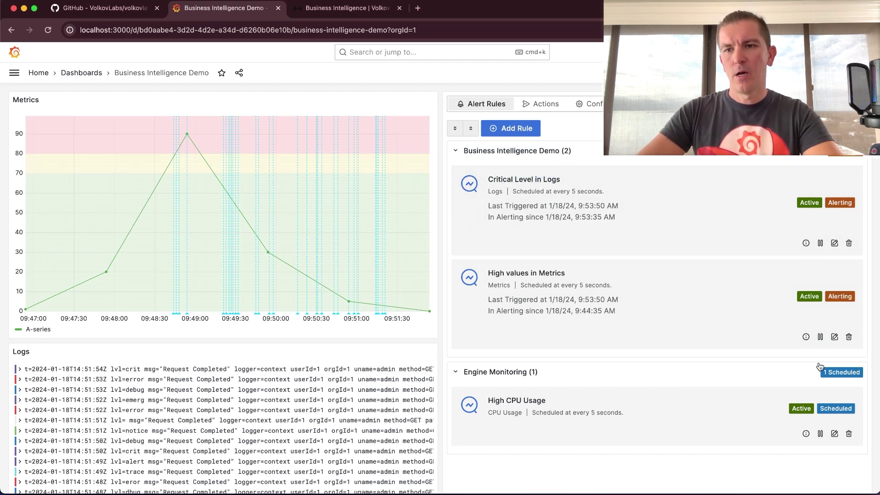
pyautogui.press('super+Tab')
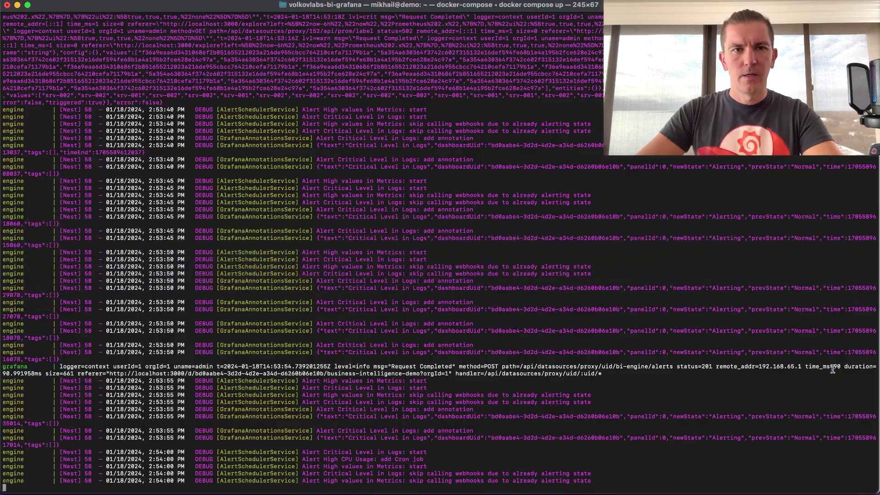
pyautogui.scroll(10, 516, 158)
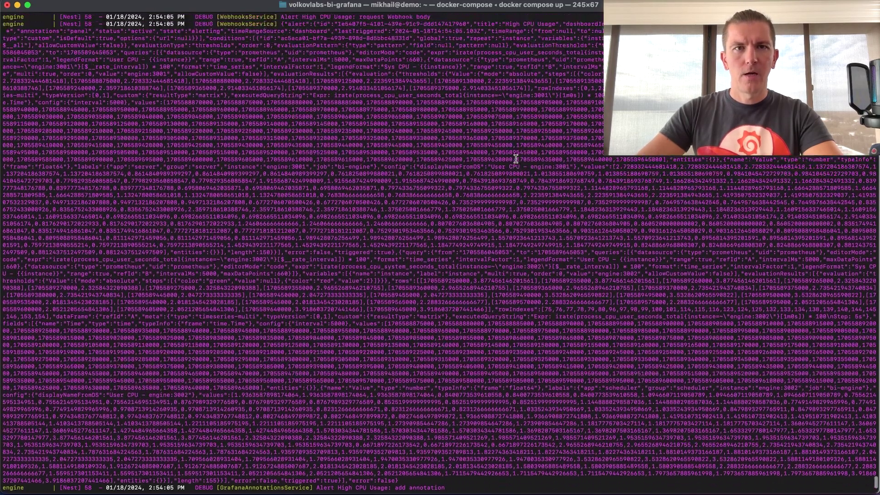
pyautogui.scroll(2, 384, 76)
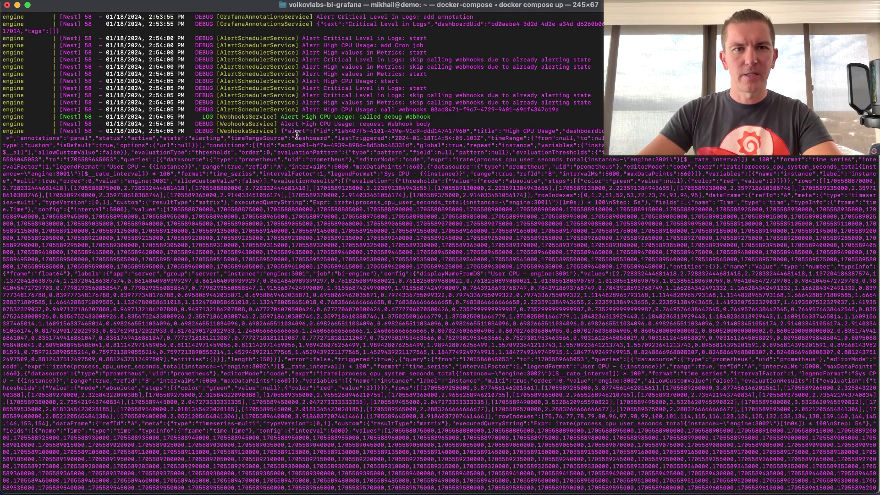
pyautogui.moveTo(281, 131); pyautogui.dragTo(408, 310)
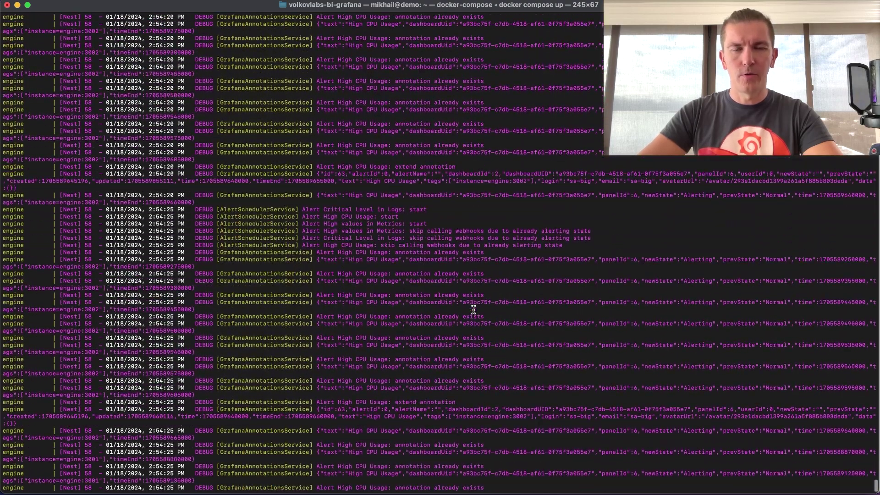
pyautogui.press('super+Tab')
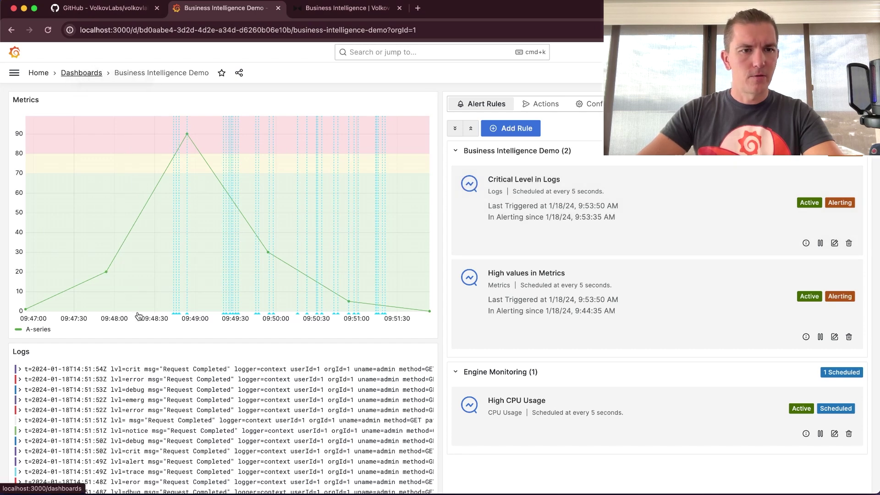
# - Open the Engine Monitoring dashboard and inspect its Alert Results and Alert Latency bars
pyautogui.click(87, 74)
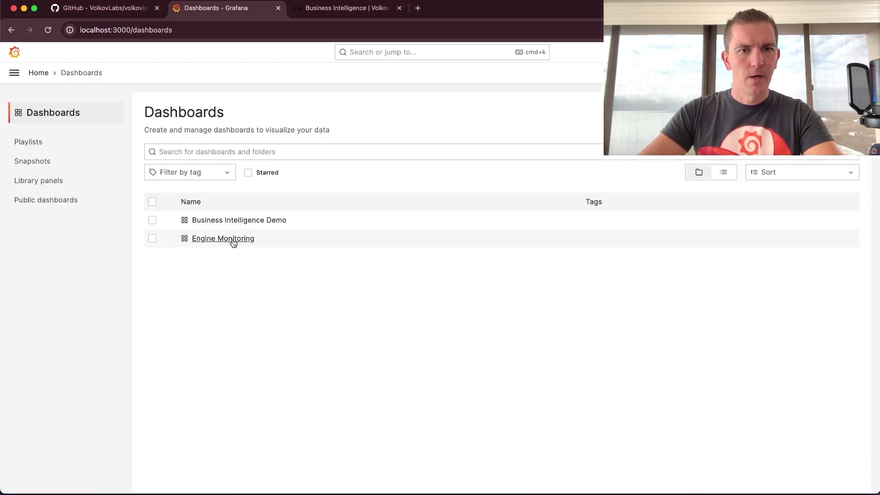
pyautogui.click(228, 239)
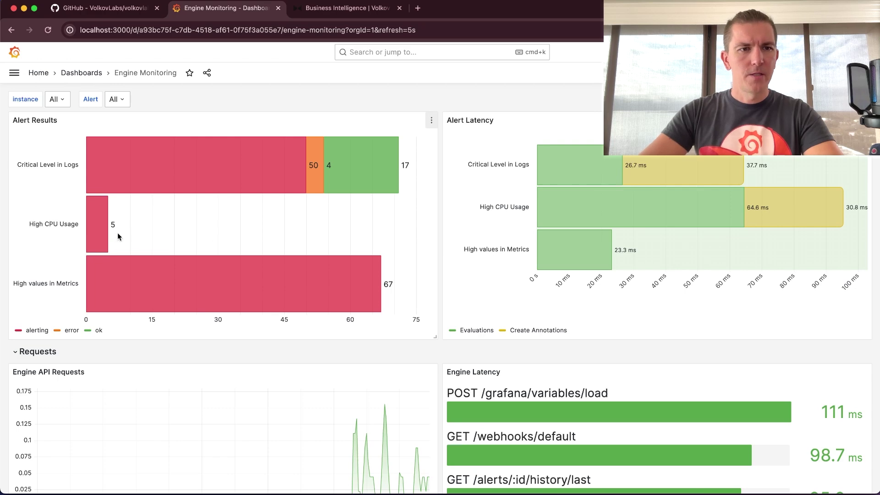
pyautogui.moveTo(99, 234)
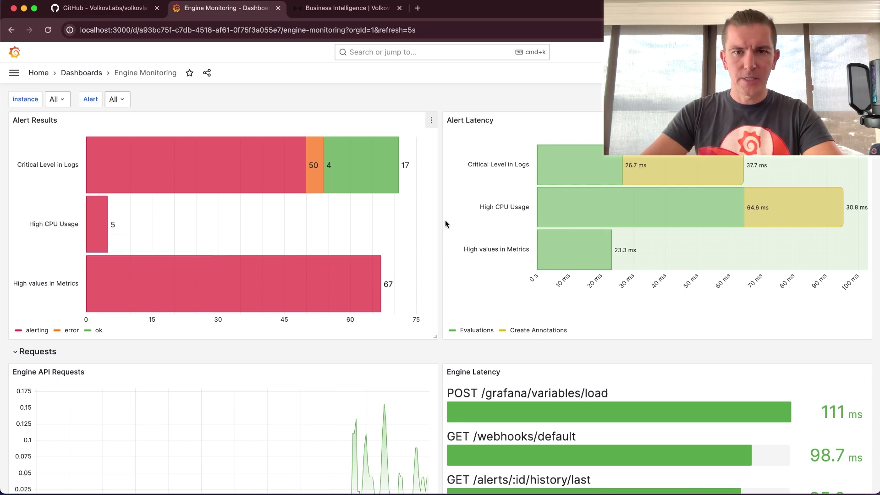
pyautogui.moveTo(579, 253)
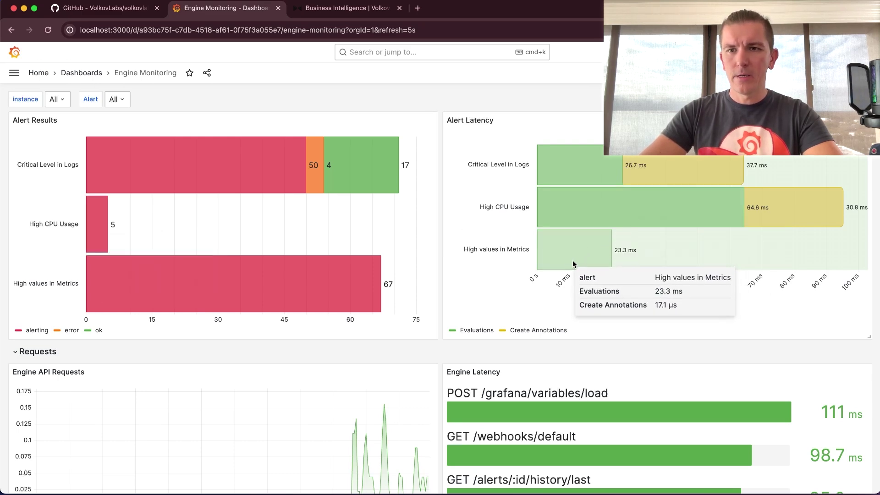
# - Scroll down to the Processes row to bring the CPU Usage chart into view
pyautogui.scroll(-5, 435, 351)
pyautogui.scroll(-2, 434, 351)
pyautogui.moveTo(426, 276)
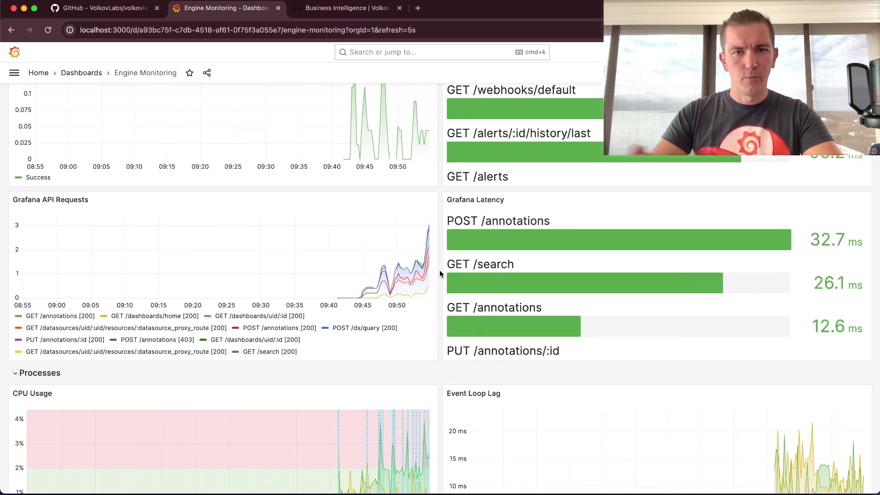
pyautogui.scroll(-1, 439, 274)
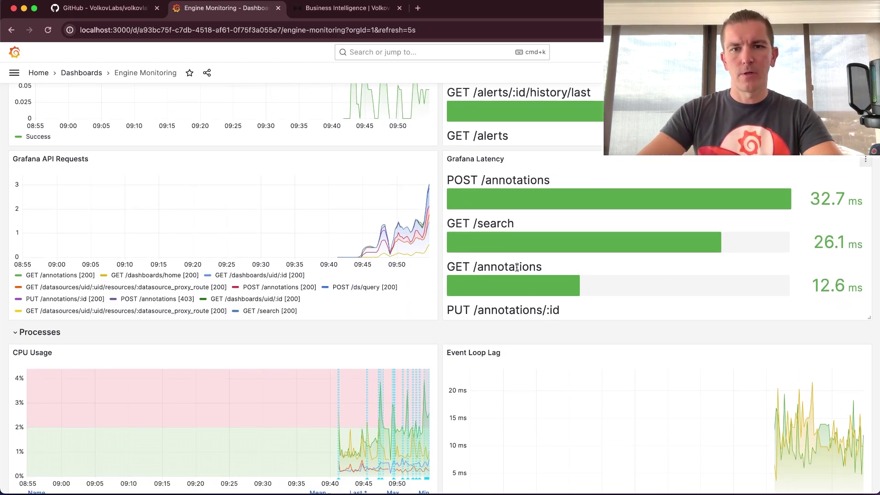
pyautogui.scroll(-6, 601, 268)
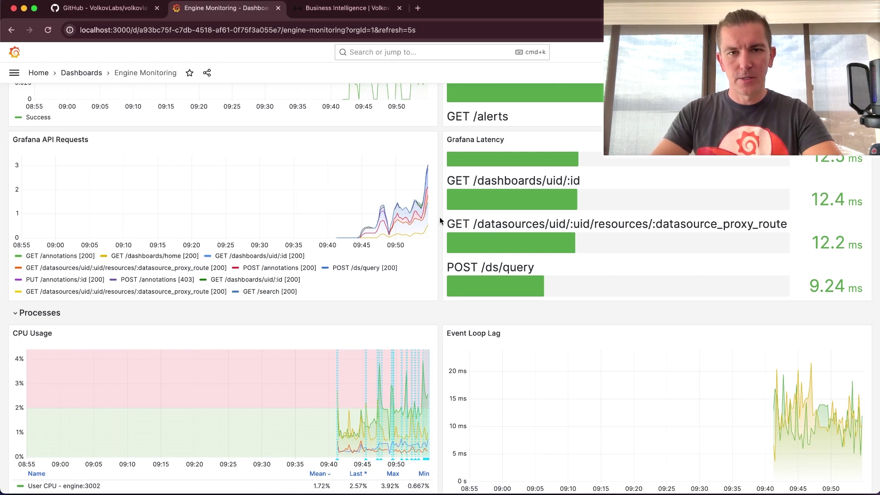
pyautogui.scroll(-3, 439, 216)
# - Zoom the CPU Usage chart onto recent activity and inspect the High CPU Usage annotation markers
pyautogui.moveTo(327, 259); pyautogui.dragTo(437, 257)
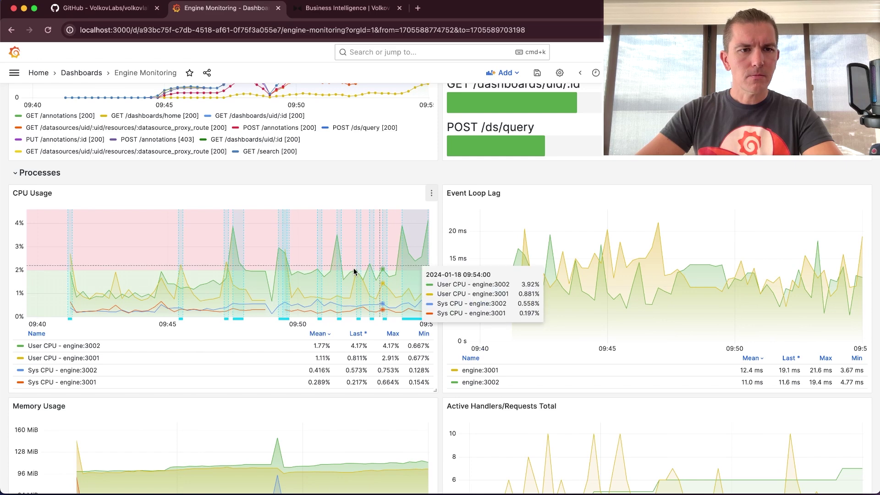
pyautogui.moveTo(71, 320)
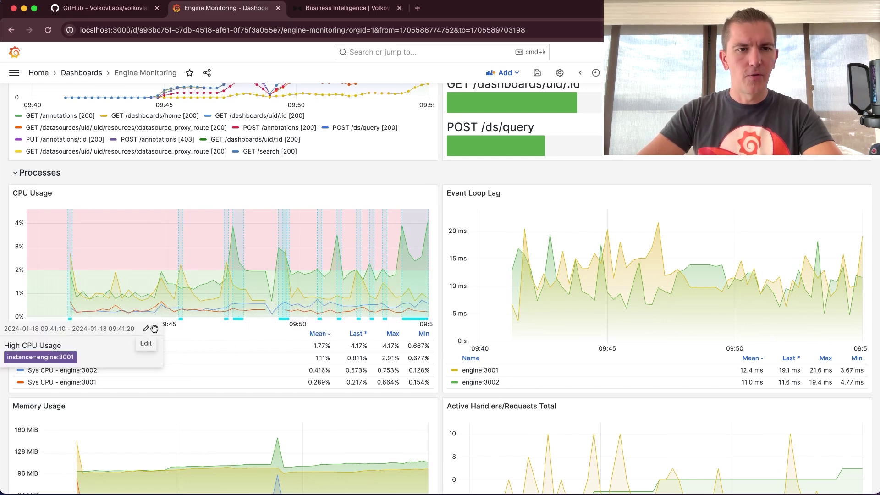
pyautogui.moveTo(181, 321)
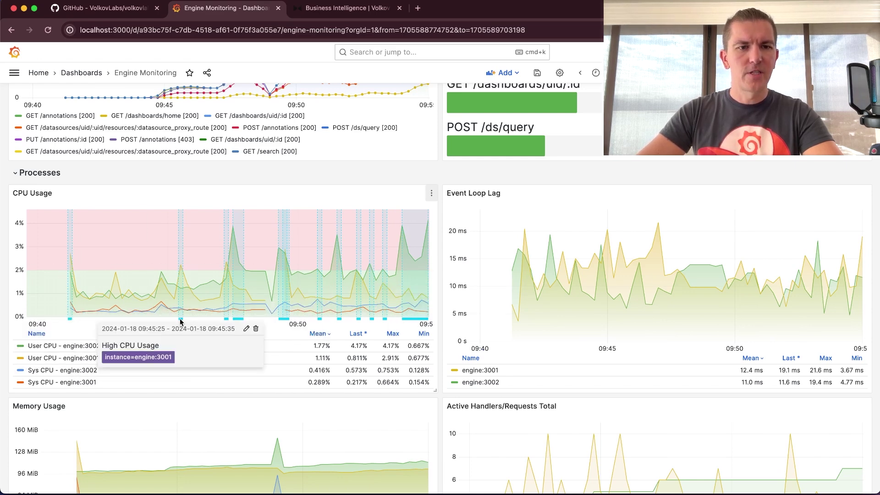
pyautogui.moveTo(238, 321)
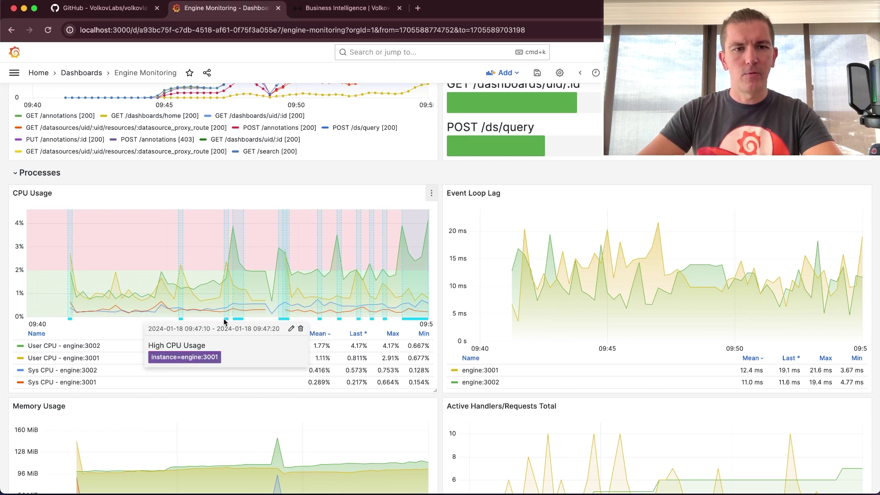
pyautogui.moveTo(408, 321)
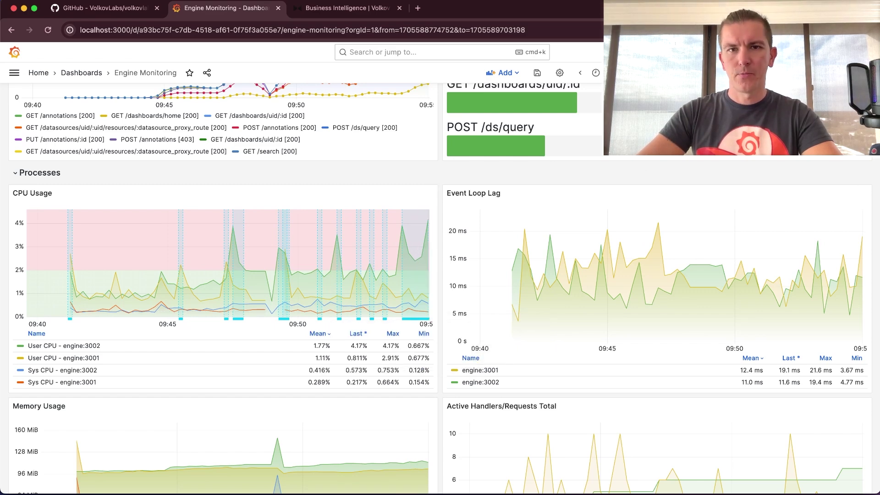
pyautogui.scroll(-2, 442, 303)
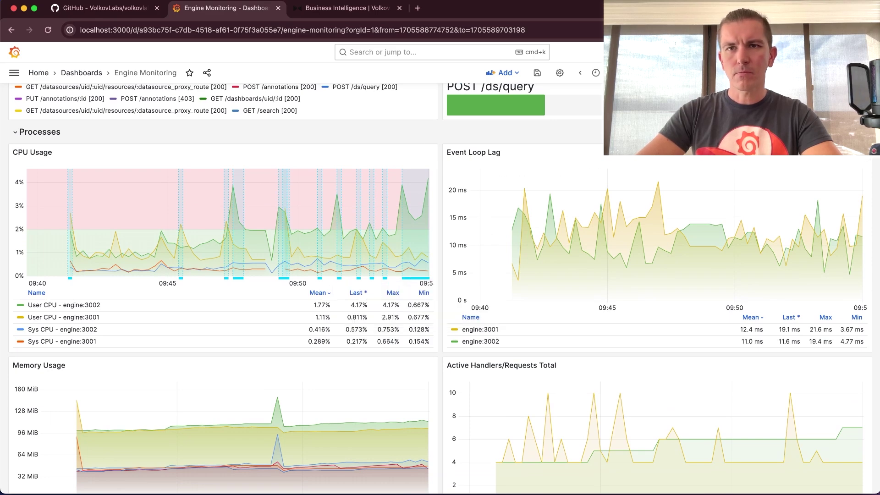
# - Reset the time range to Last 1 hour and go to the Dashboards list
pyautogui.click(614, 72)
pyautogui.click(727, 171)
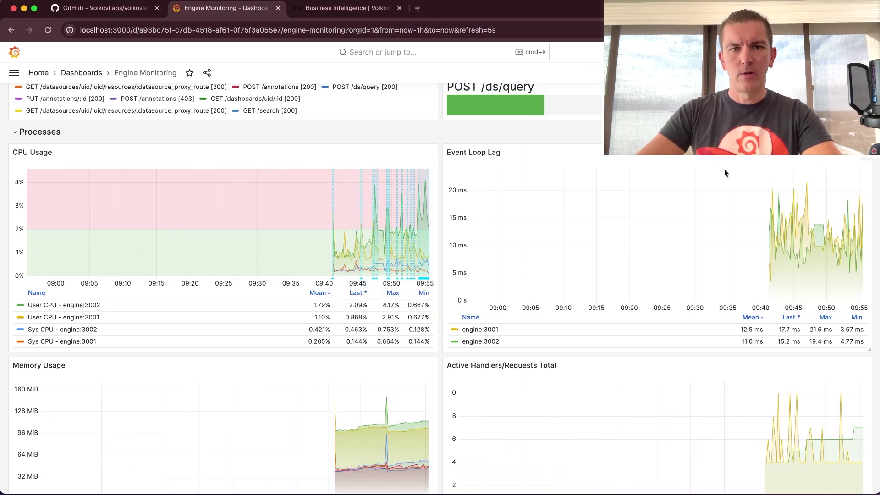
pyautogui.scroll(1, 439, 245)
pyautogui.scroll(10, 440, 246)
pyautogui.click(81, 73)
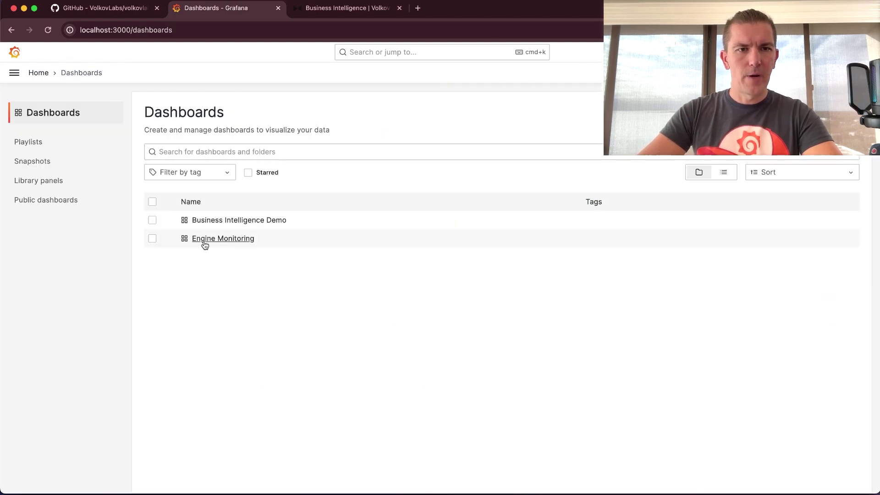
# - On Business Intelligence Demo, add a Table panel with Request set to Alerts History
pyautogui.click(250, 220)
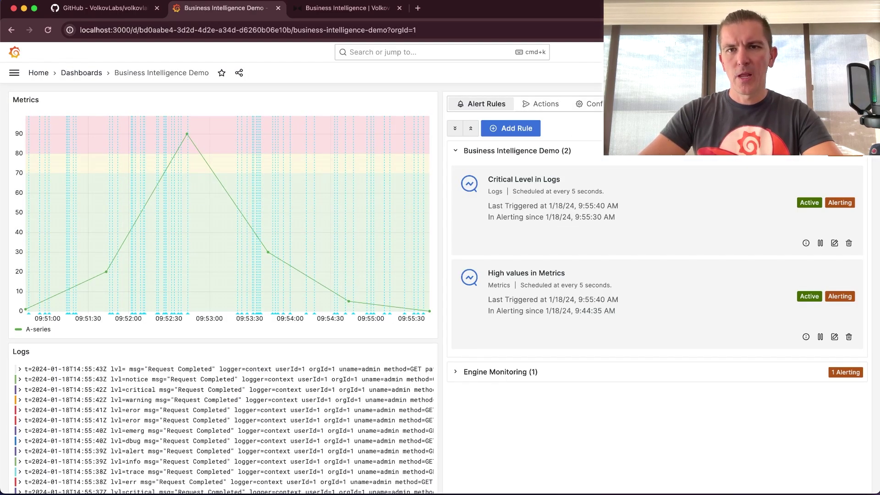
pyautogui.click(660, 102)
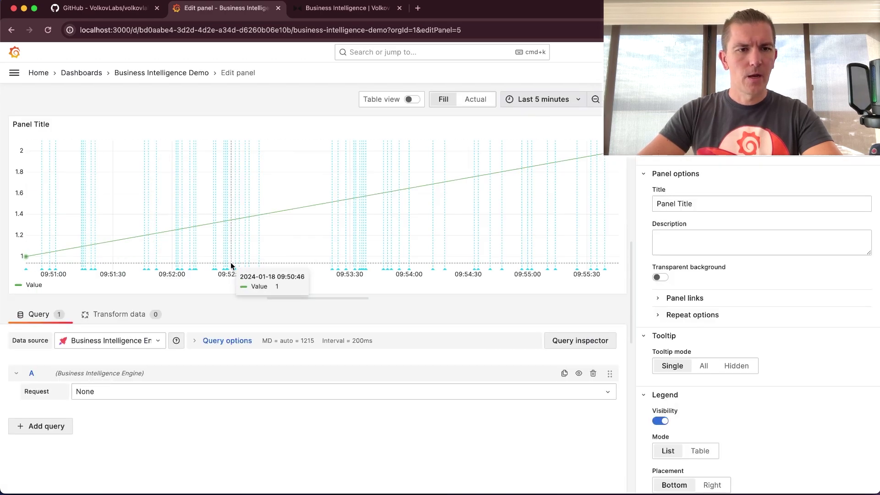
pyautogui.click(660, 108)
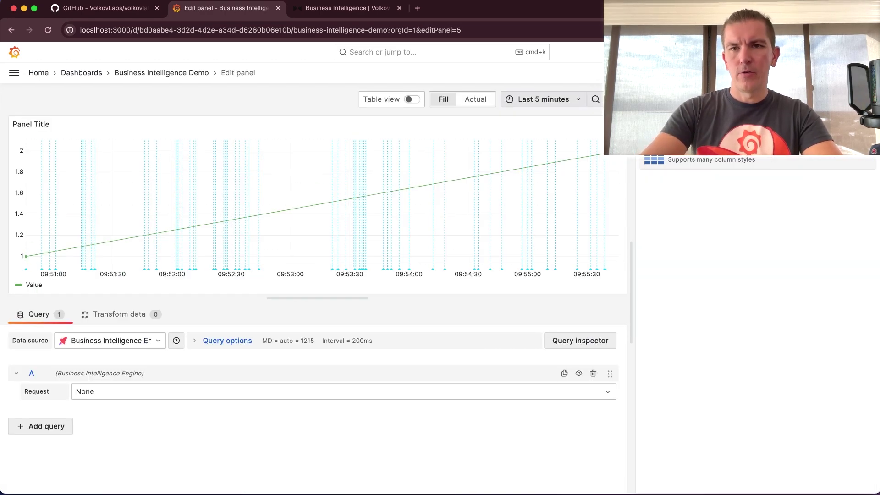
pyautogui.click(665, 157)
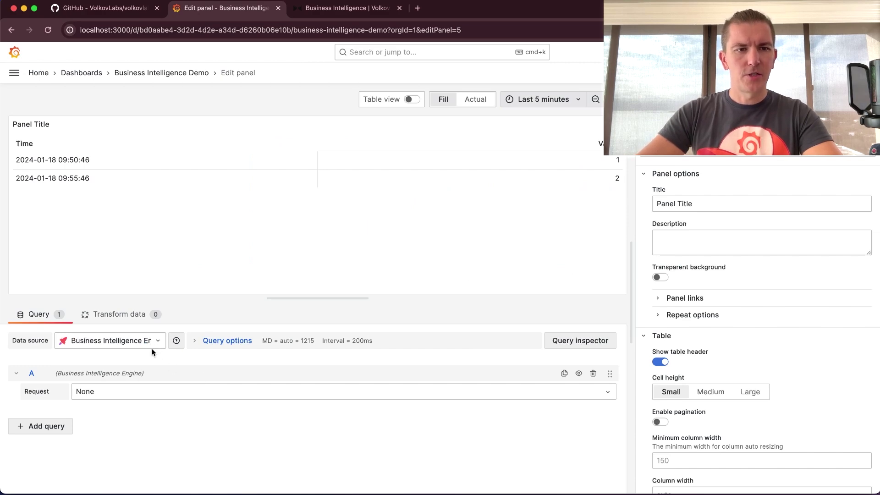
pyautogui.click(145, 390)
pyautogui.click(134, 427)
# - Enlarge the table preview, then discard the temporary panel
pyautogui.moveTo(317, 299); pyautogui.dragTo(317, 367)
pyautogui.moveTo(631, 255); pyautogui.dragTo(751, 255)
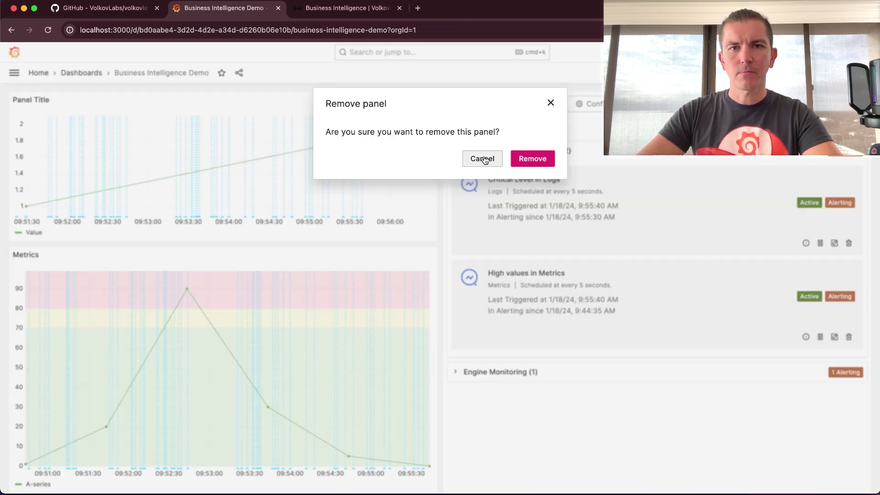
pyautogui.click(530, 158)
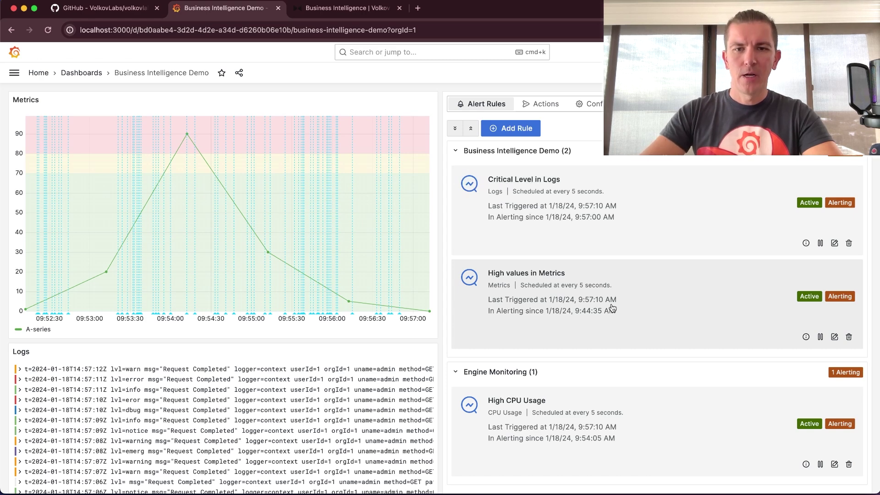
pyautogui.click(629, 412)
pyautogui.scroll(-2, 683, 365)
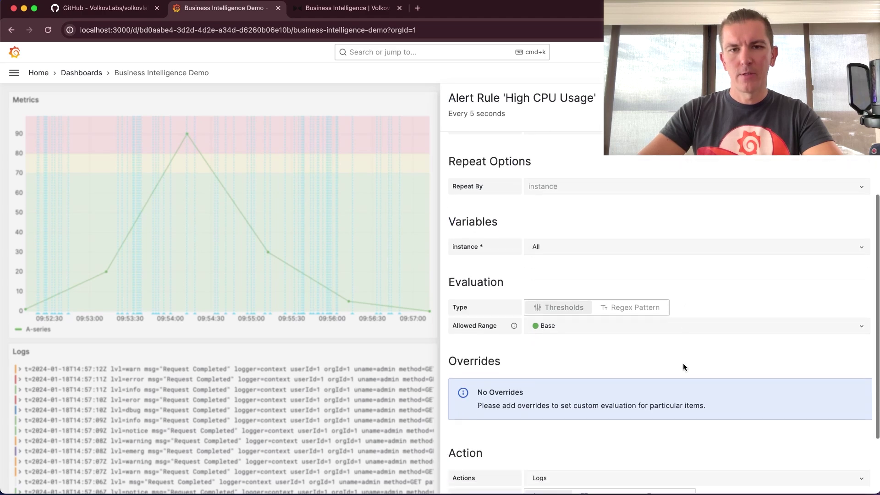
pyautogui.scroll(-1, 683, 364)
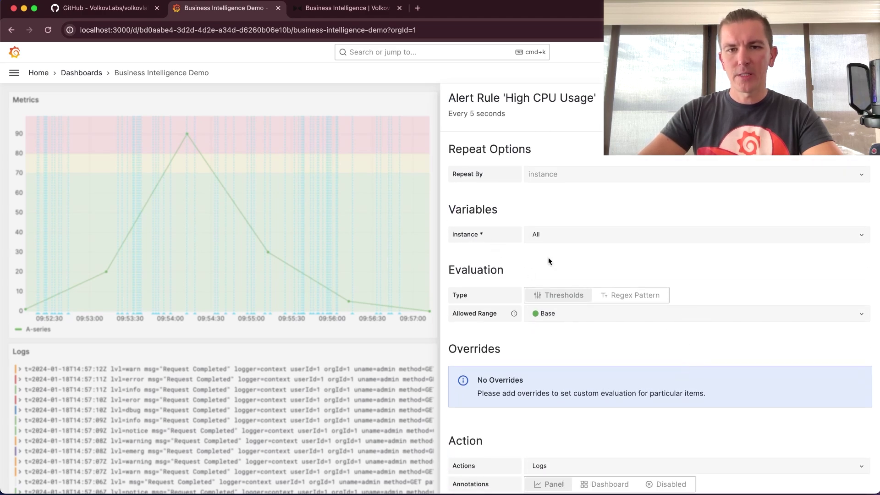
pyautogui.scroll(-3, 552, 315)
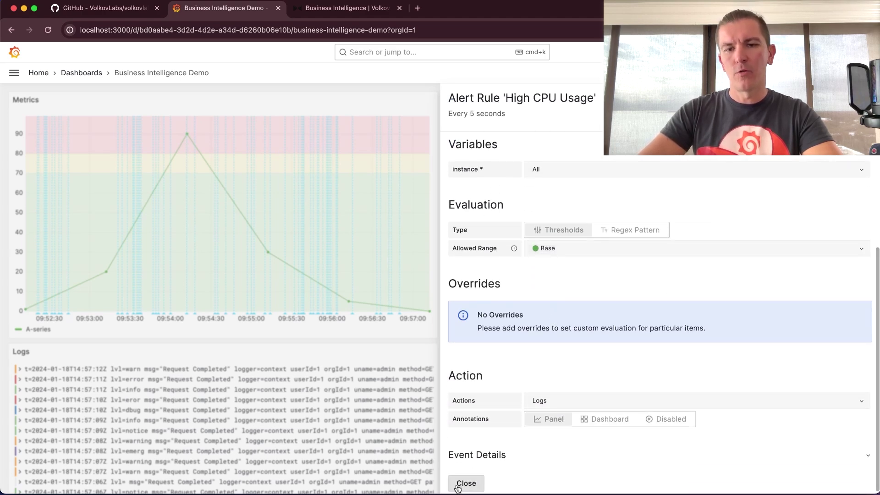
pyautogui.click(466, 482)
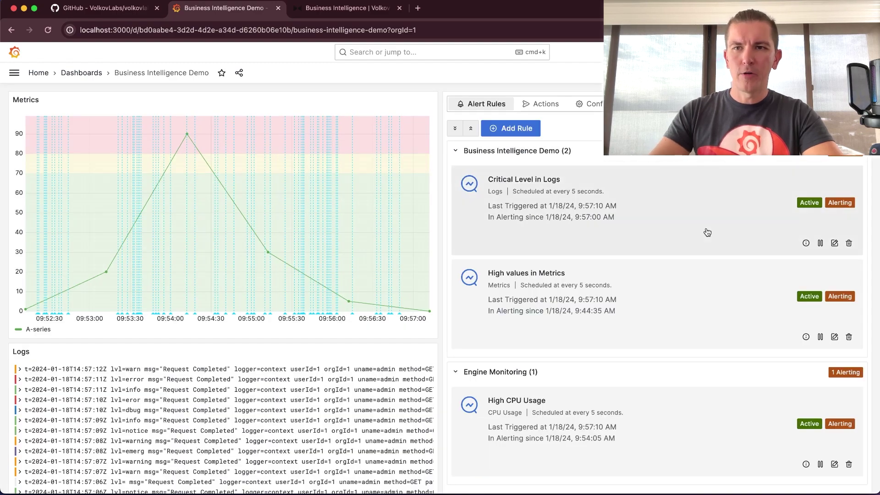